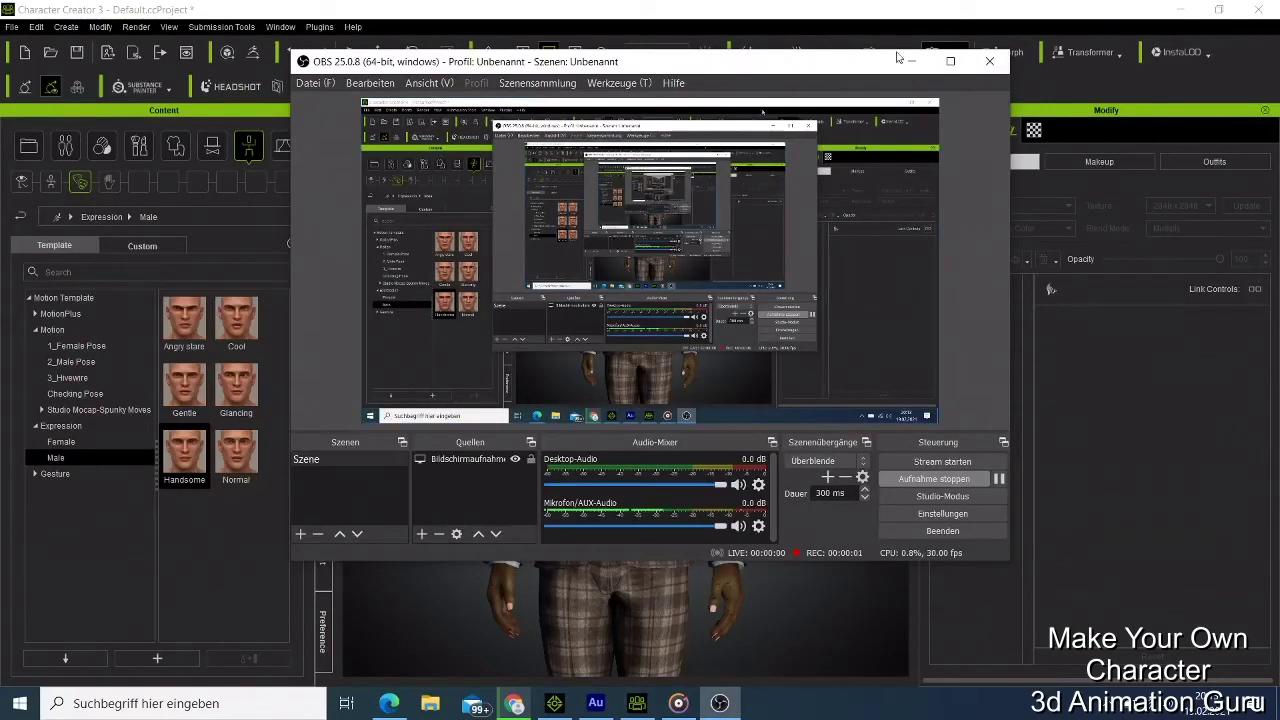
Start a new project in Character Creator 3, saving the current one in the character creator projects folder as 3.
left_click(911, 63)
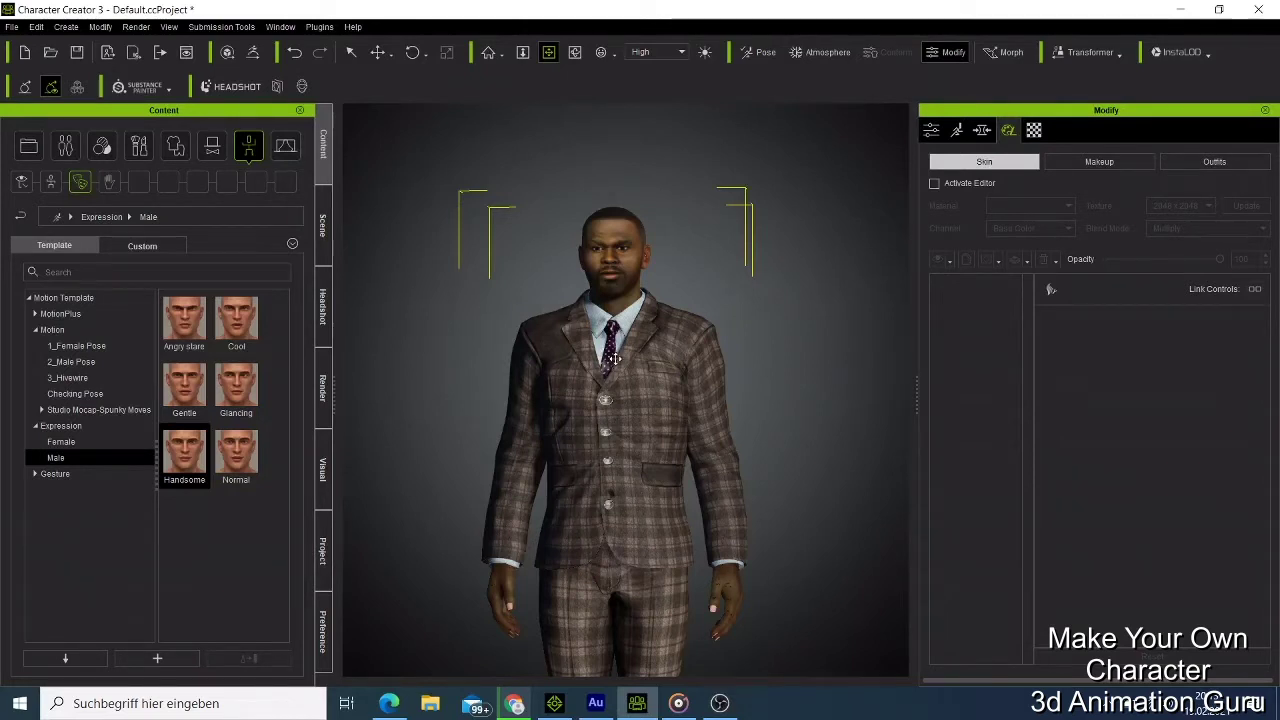
scroll(614, 358, "up", 3)
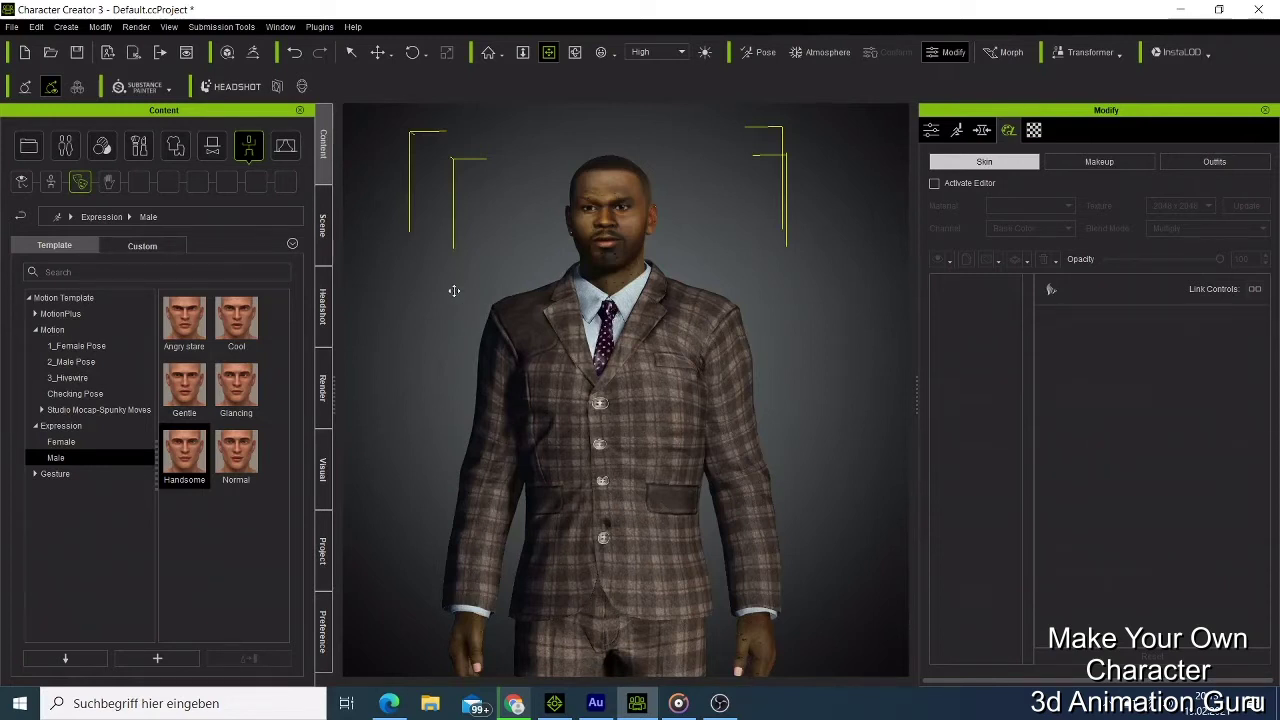
left_click(12, 27)
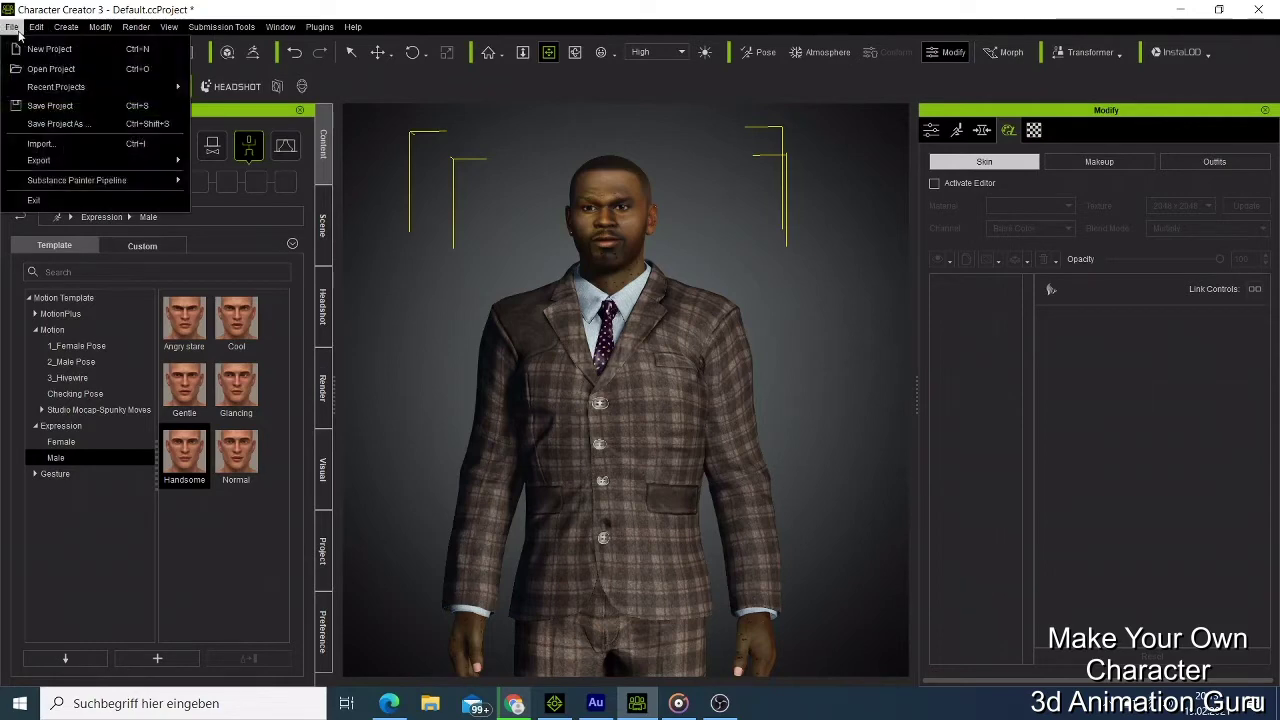
left_click(46, 49)
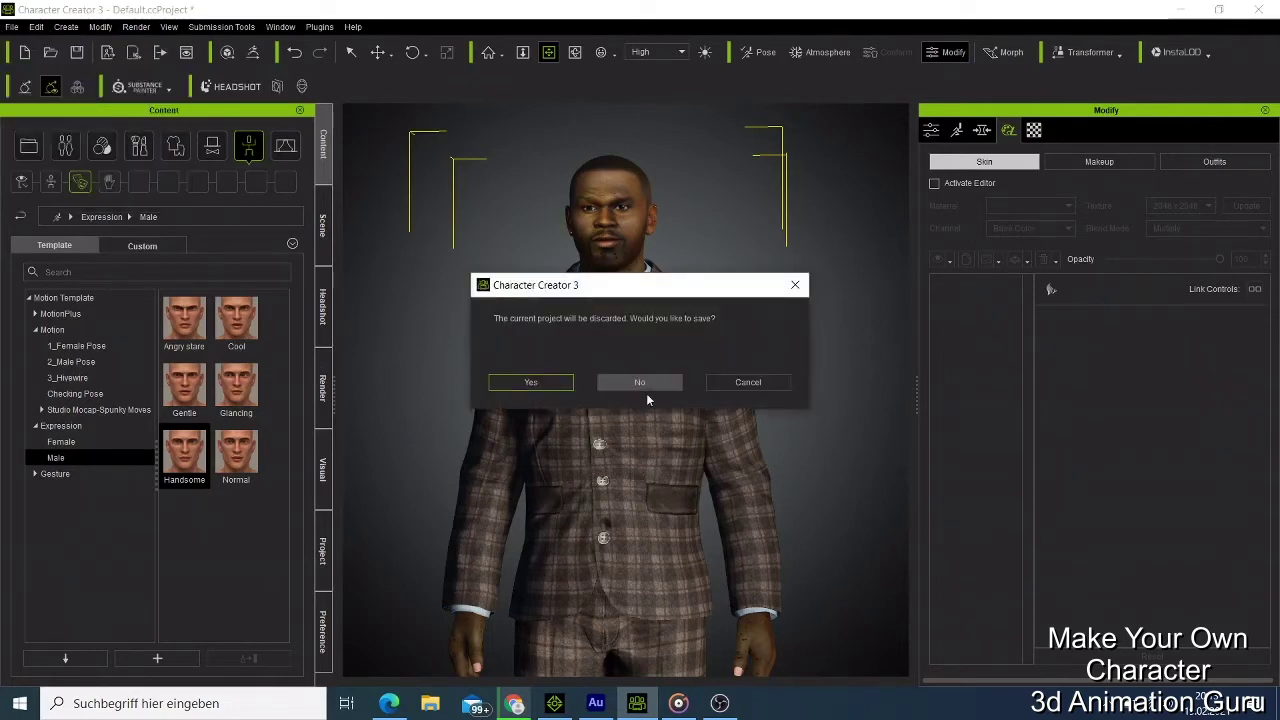
left_click(531, 382)
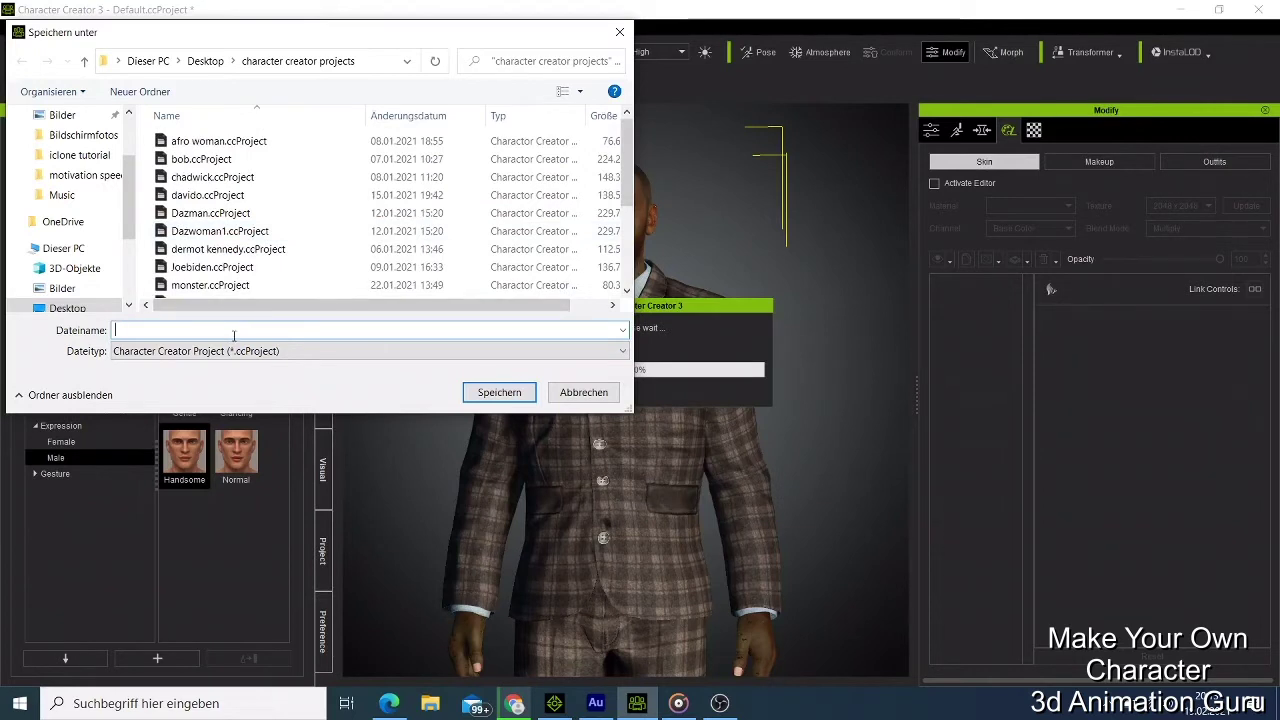
type("3")
left_click(505, 393)
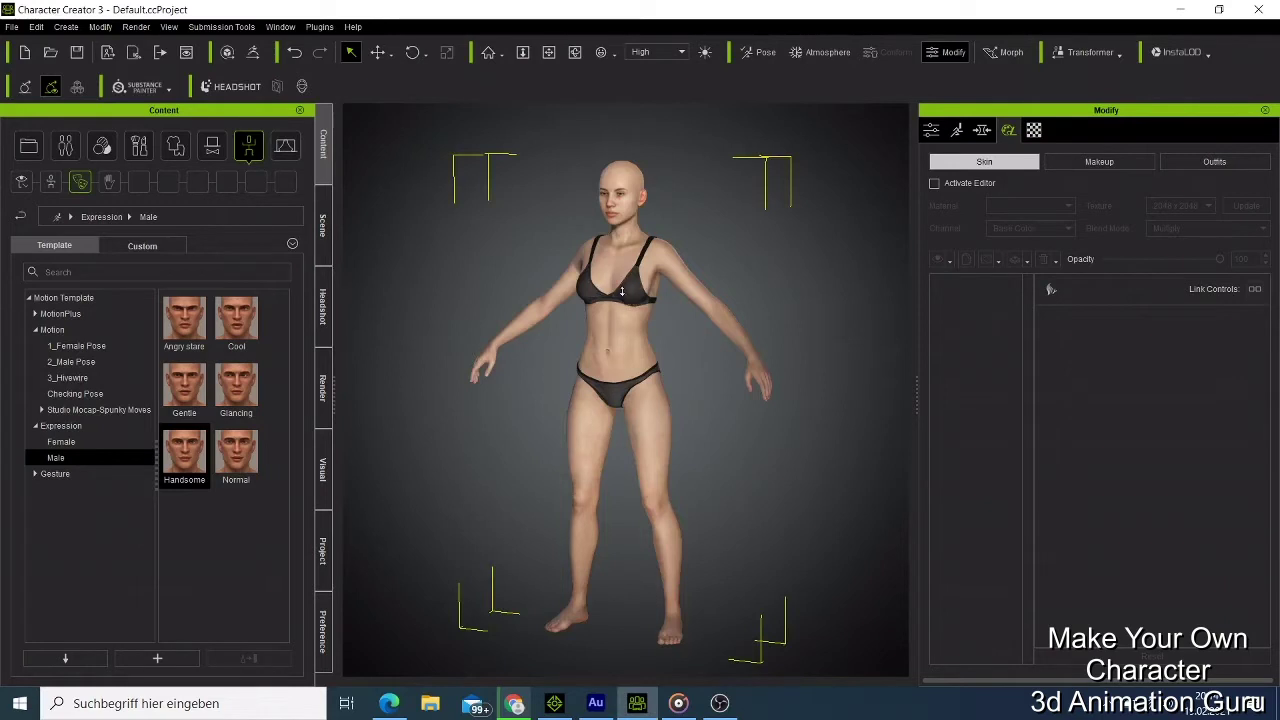
Apply the CC3 male full-body avatar preset to the base character, including its morphs, eye elements, teeth, facial profile, materials and textures.
scroll(621, 291, "up", 2)
scroll(621, 291, "up", 1)
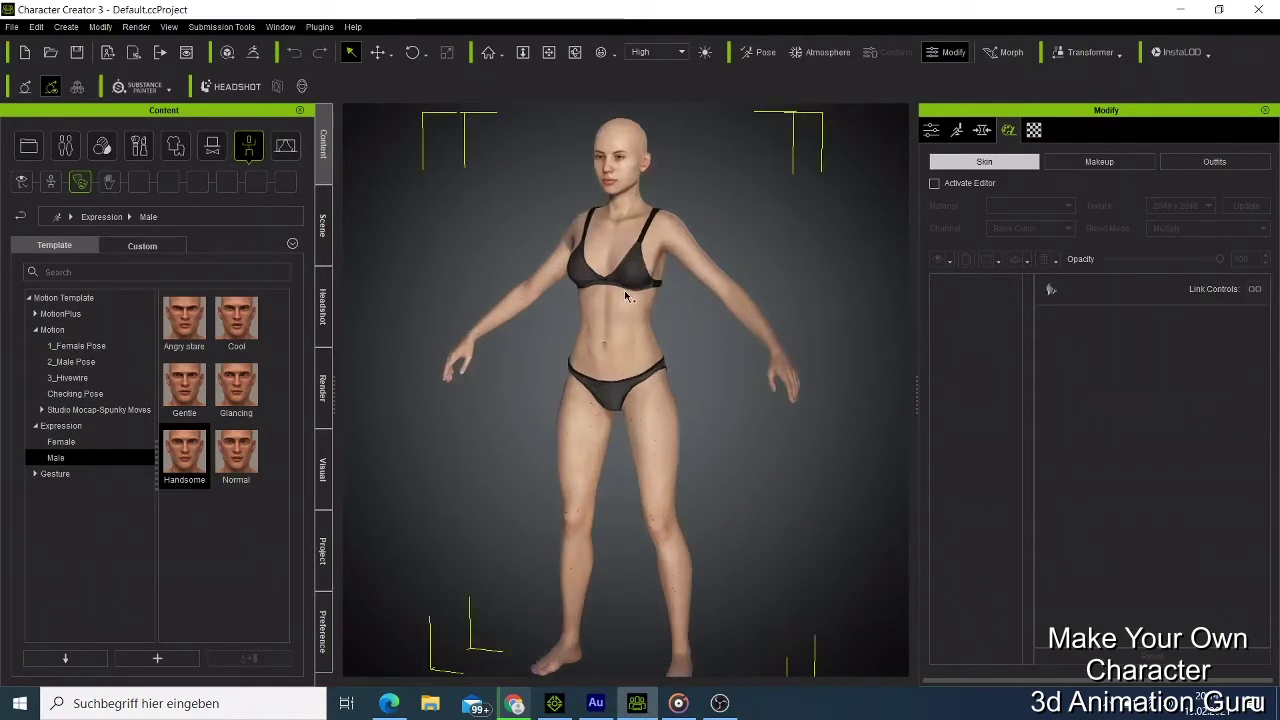
left_click(68, 149)
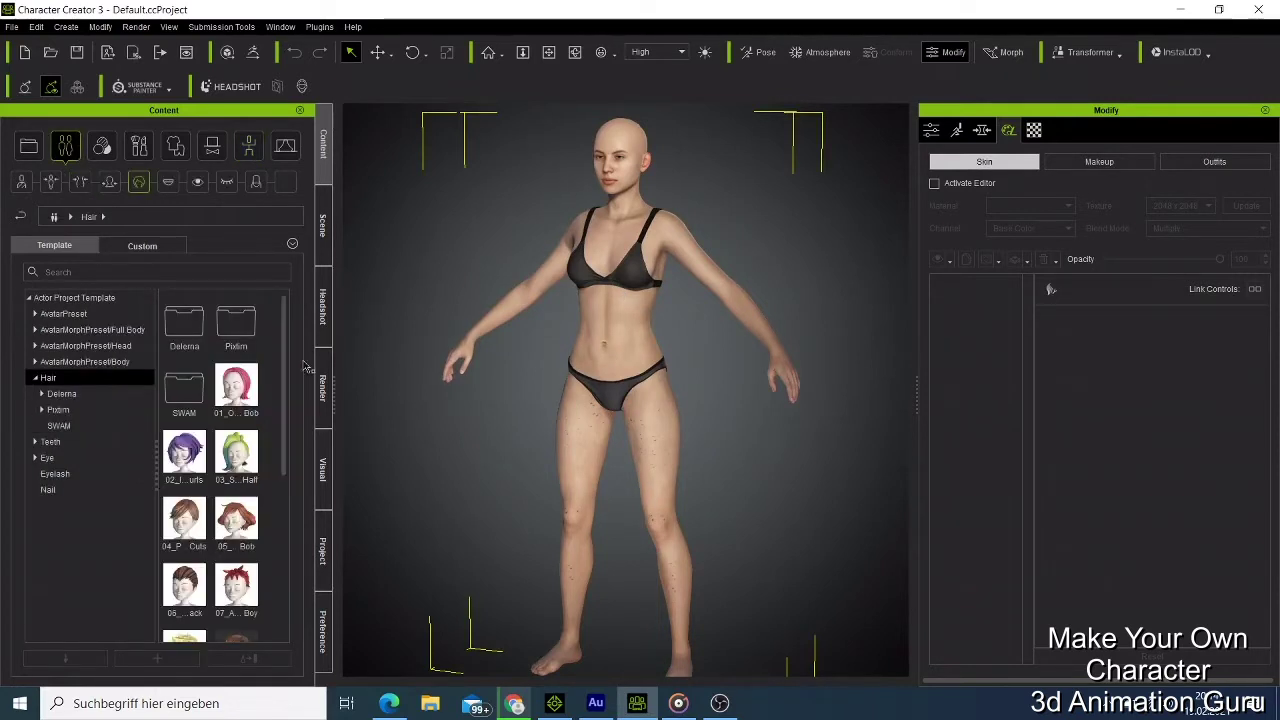
left_click(24, 184)
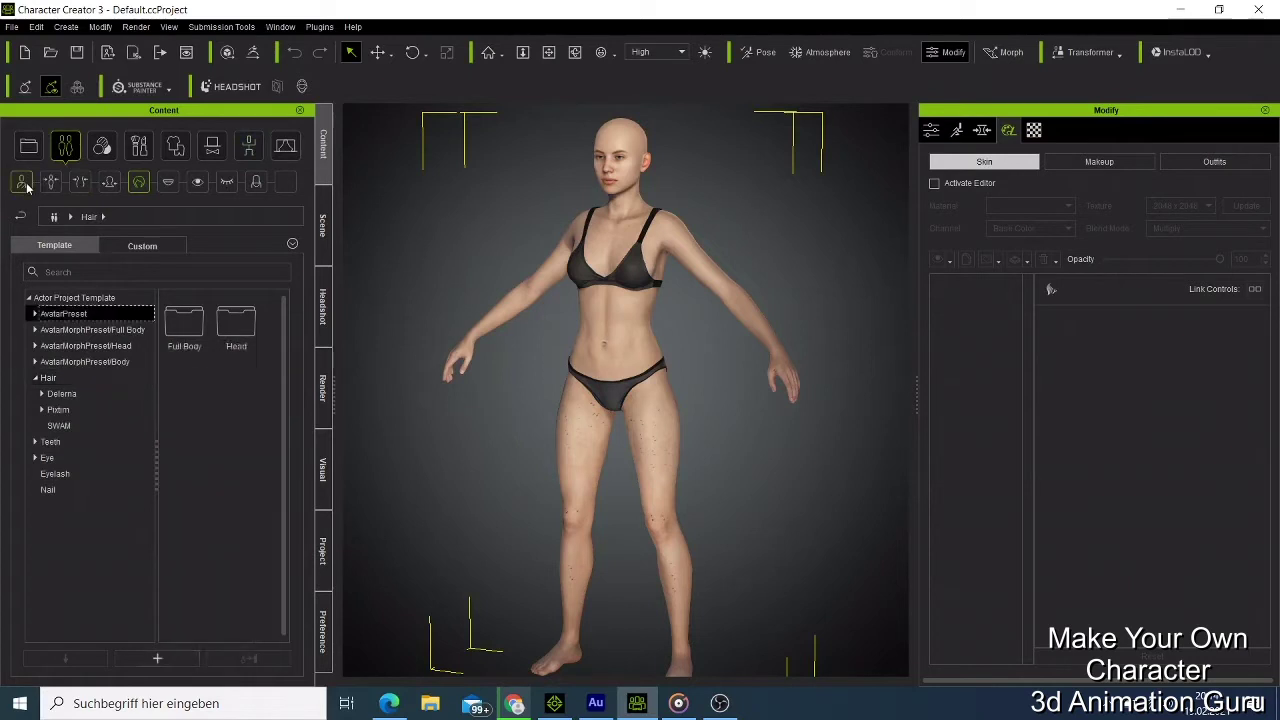
double_click(184, 322)
double_click(194, 586)
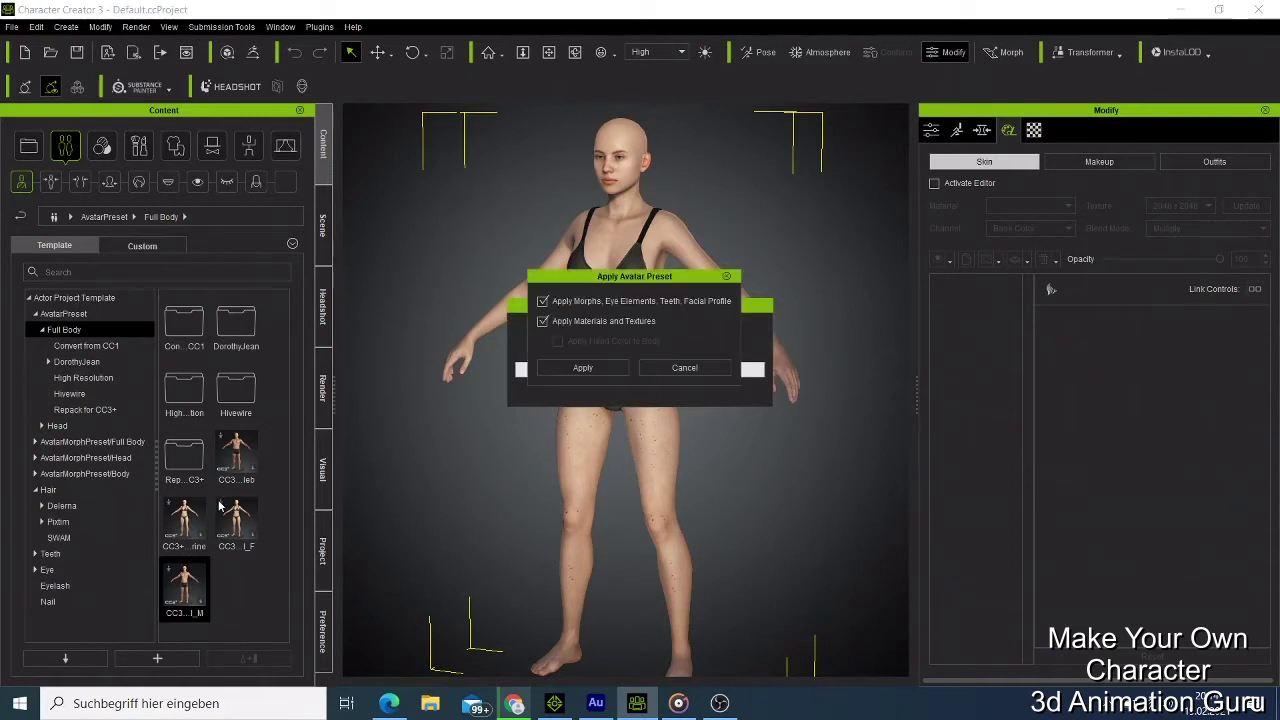
left_click(612, 369)
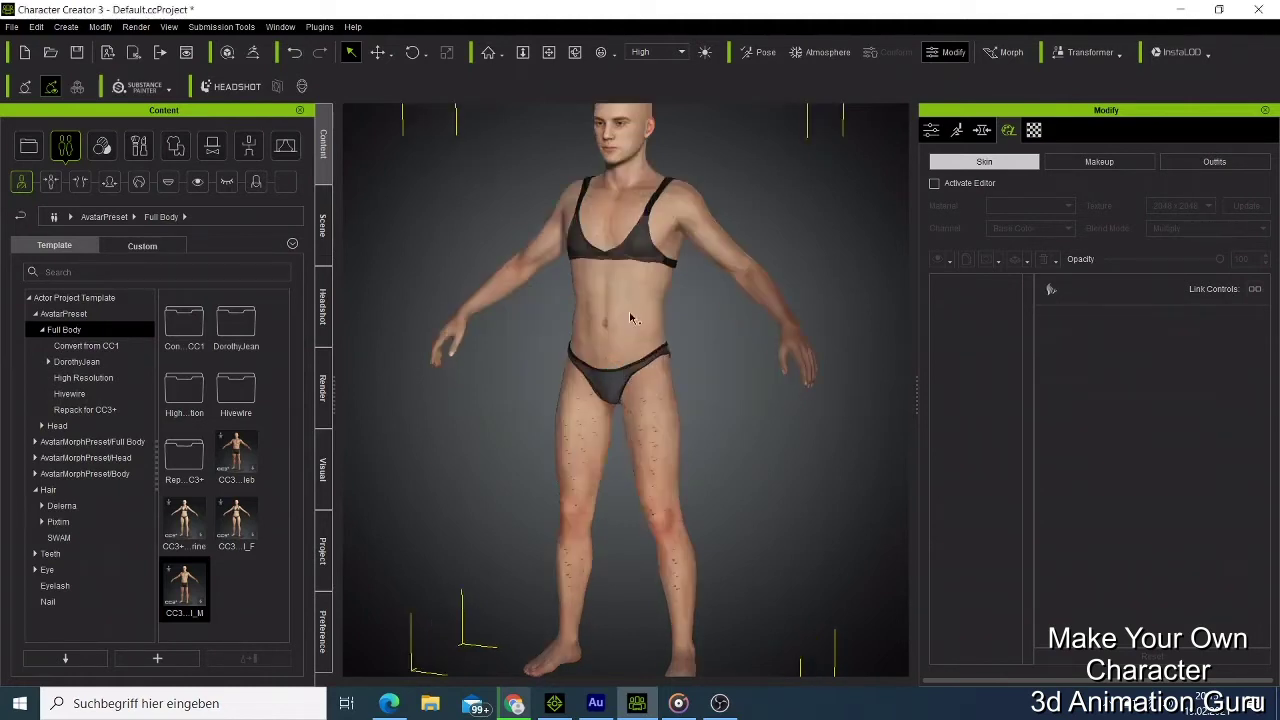
Delete the bra and the briefs from the male character.
scroll(630, 260, "down", 3)
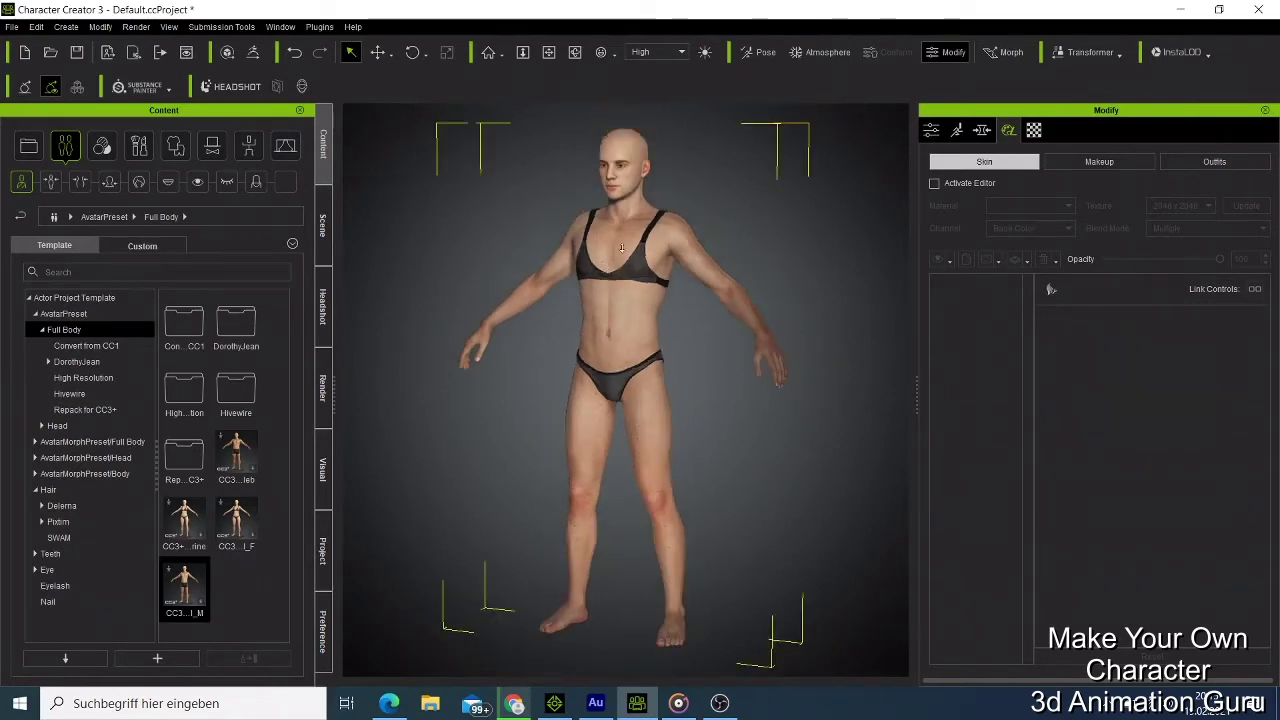
left_click(645, 287)
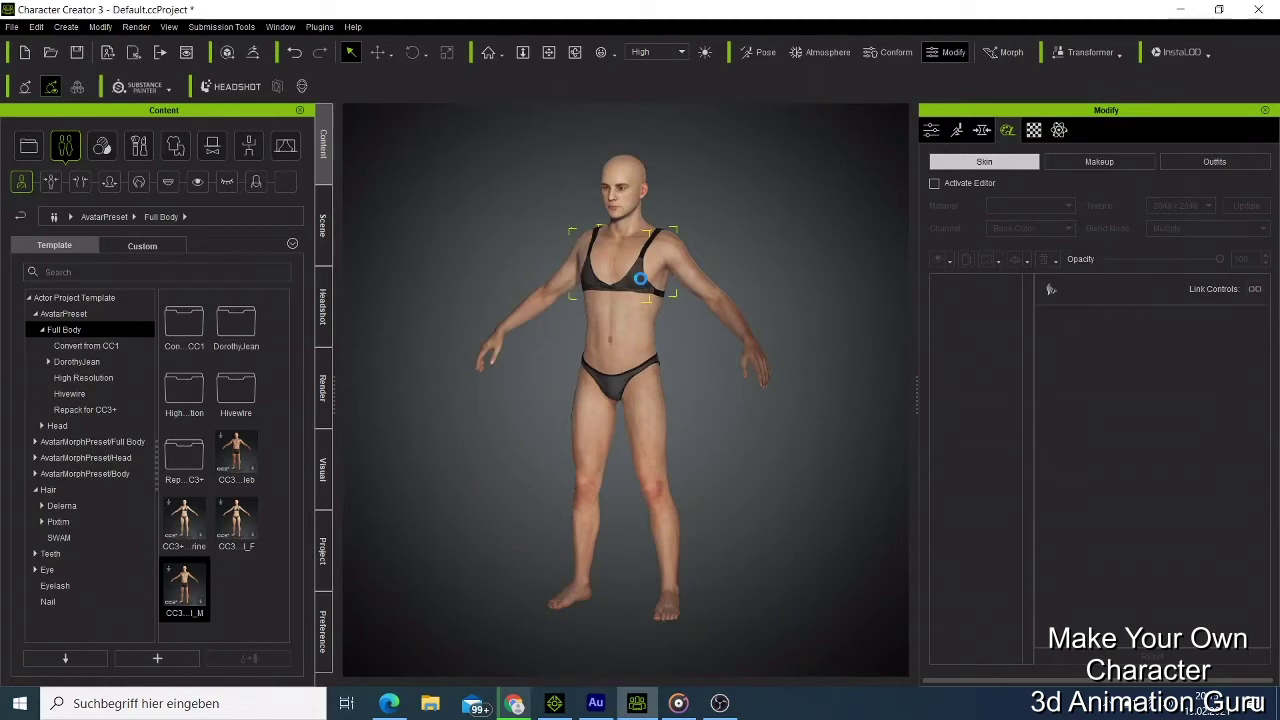
left_click(634, 293)
key("Delete")
left_click(617, 388)
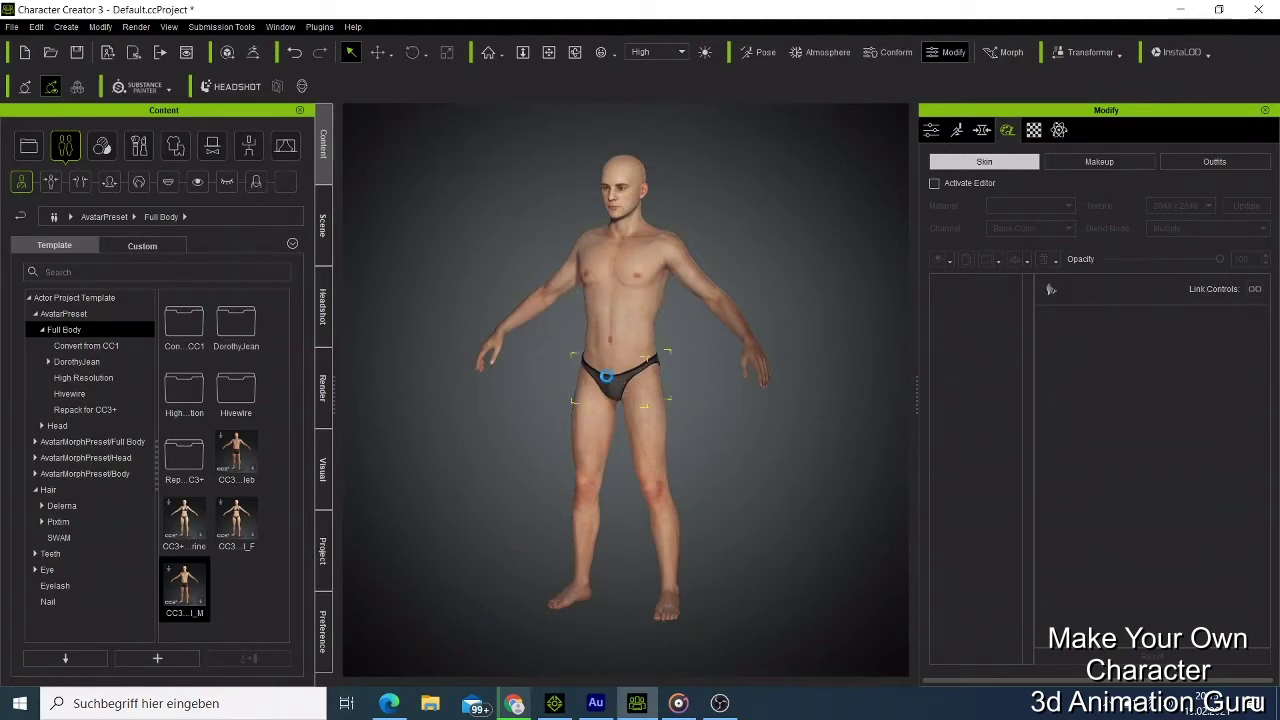
key("Delete")
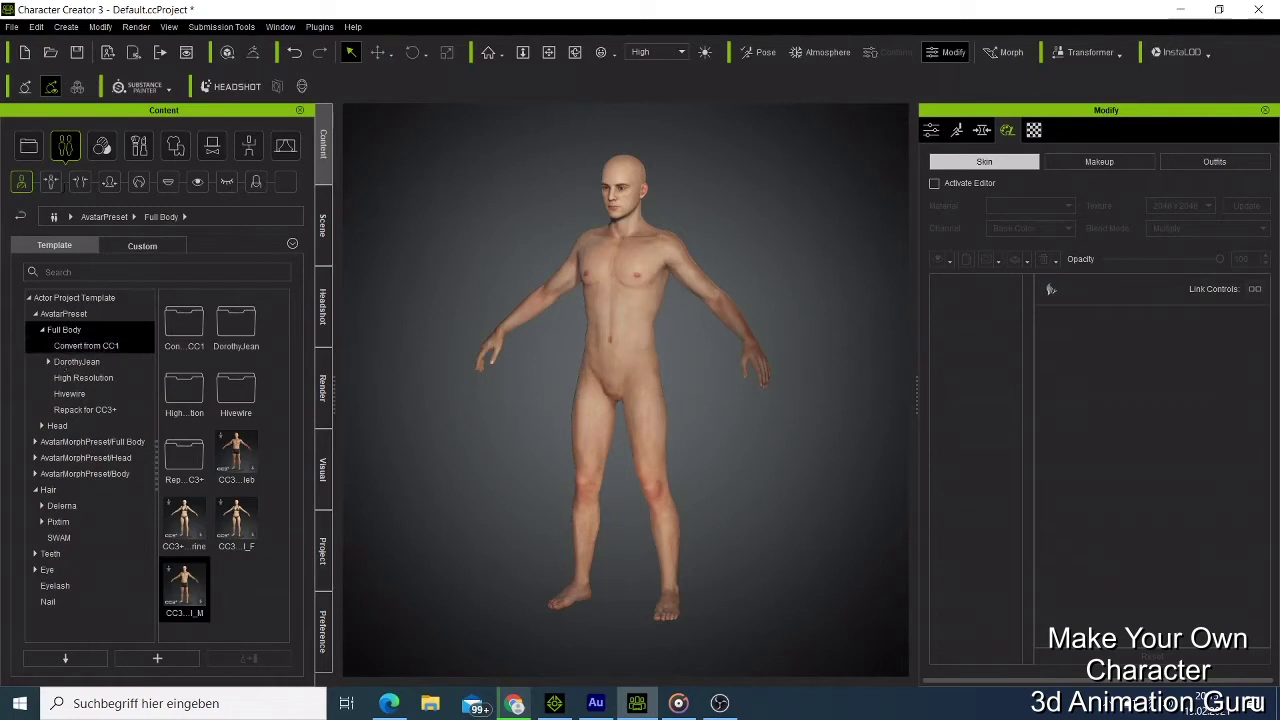
Dress the character in the Boxers_A underwear from the cloth templates.
left_click(175, 150)
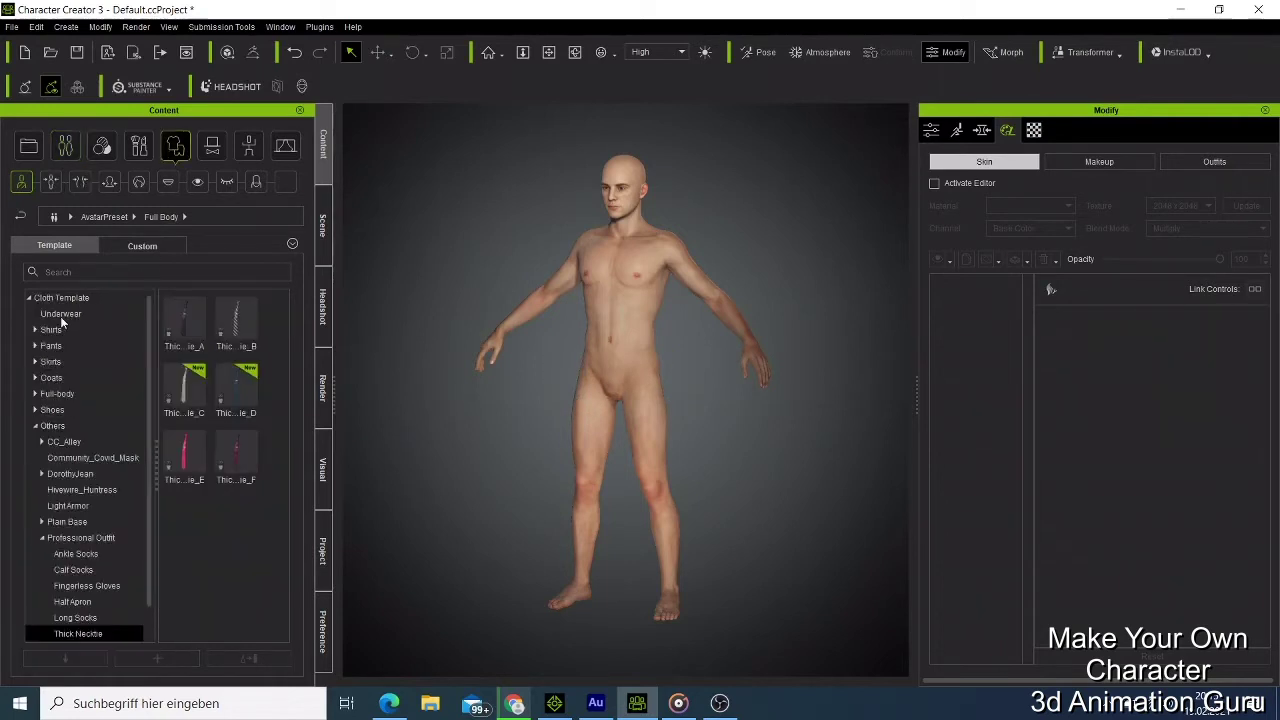
left_click(60, 313)
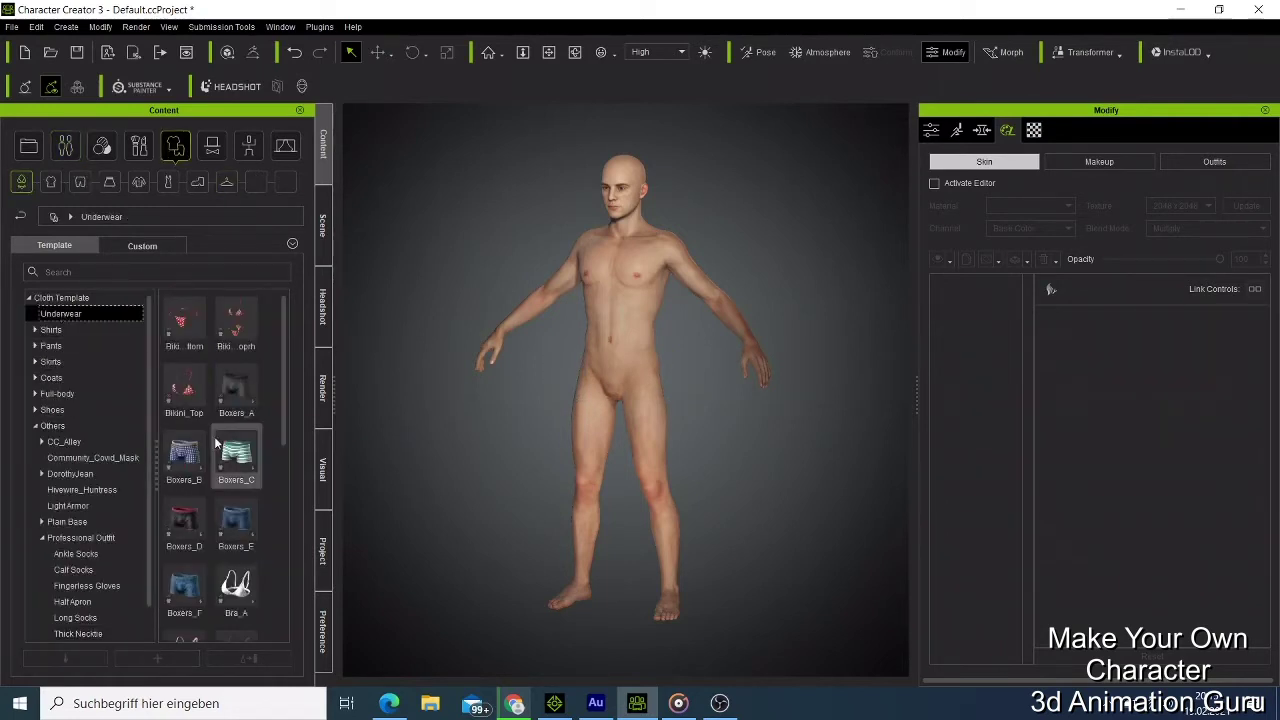
double_click(236, 387)
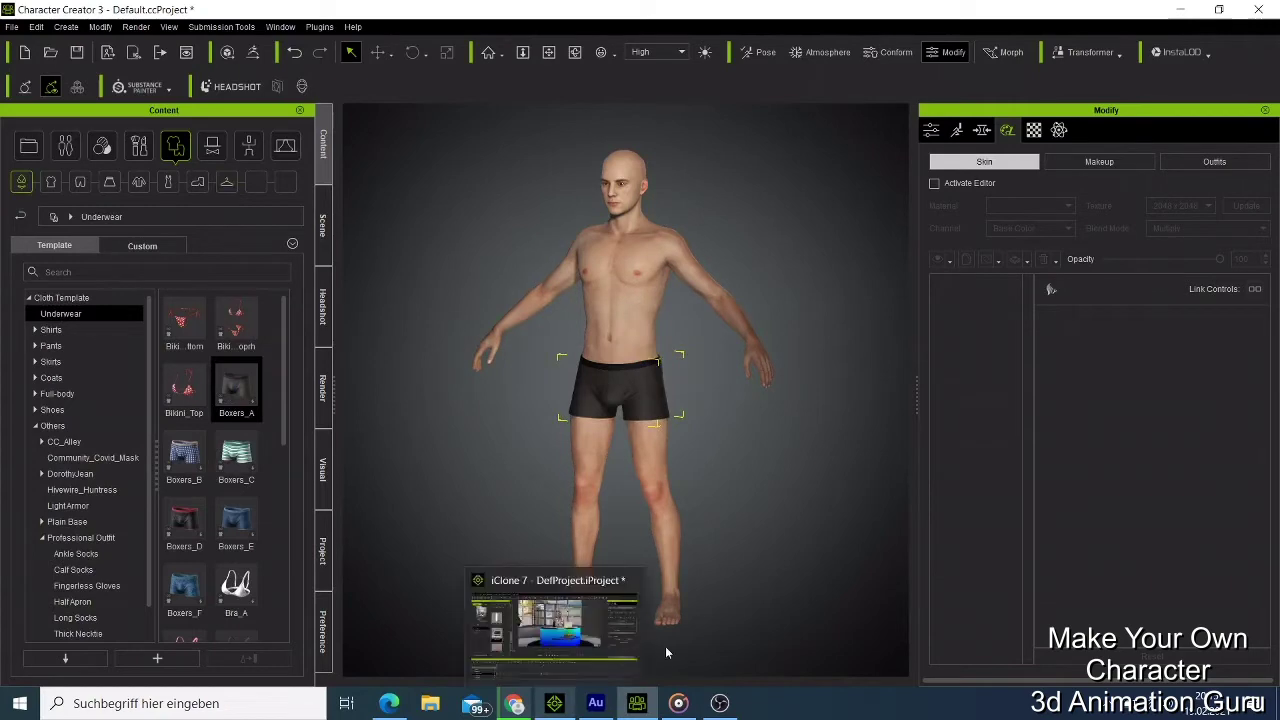
Switch to Chrome and view front-facing 50 Cent portraits in the image results, then return to Character Creator 3.
mouse_move(514, 704)
left_click(540, 640)
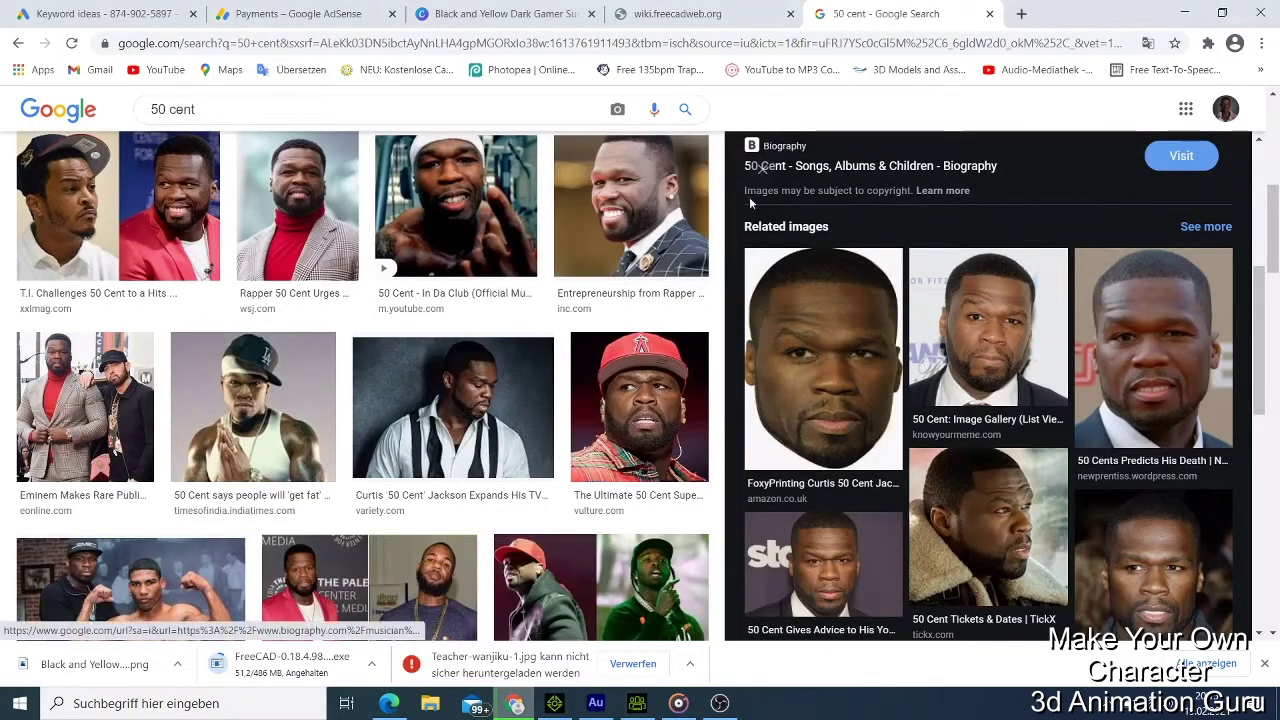
left_click(838, 346)
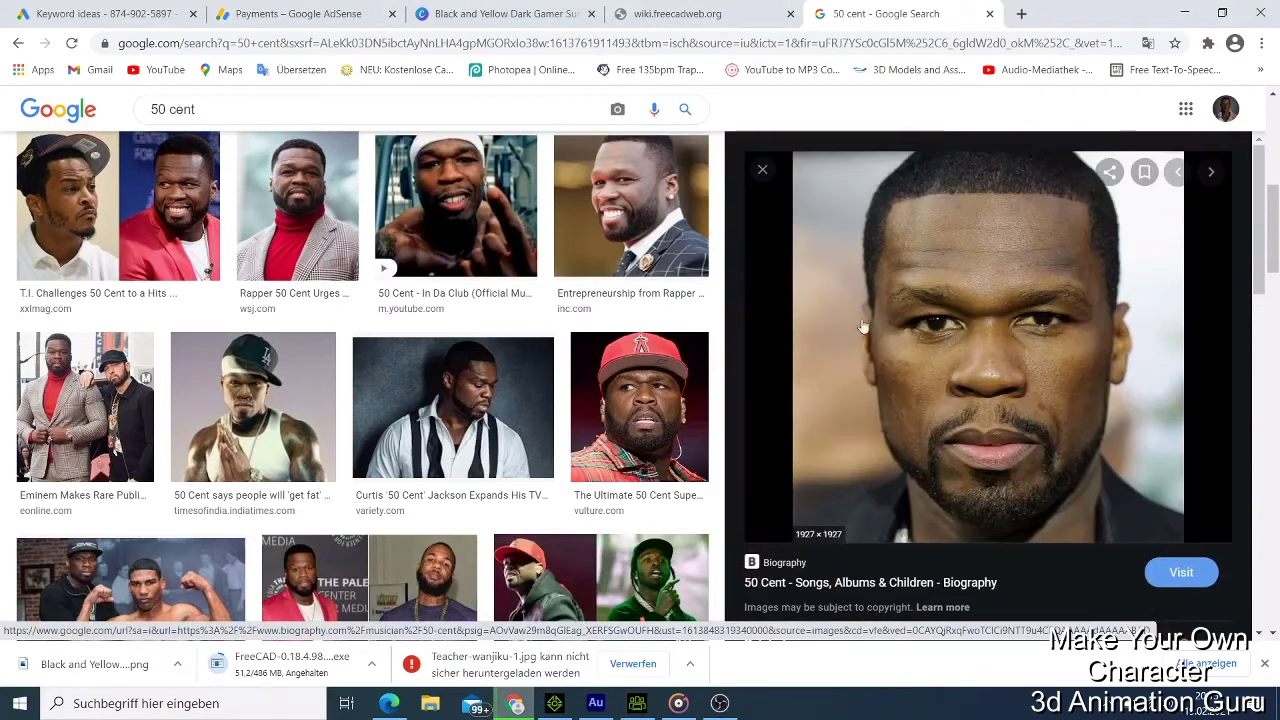
scroll(940, 334, "down", 3)
left_click(854, 451)
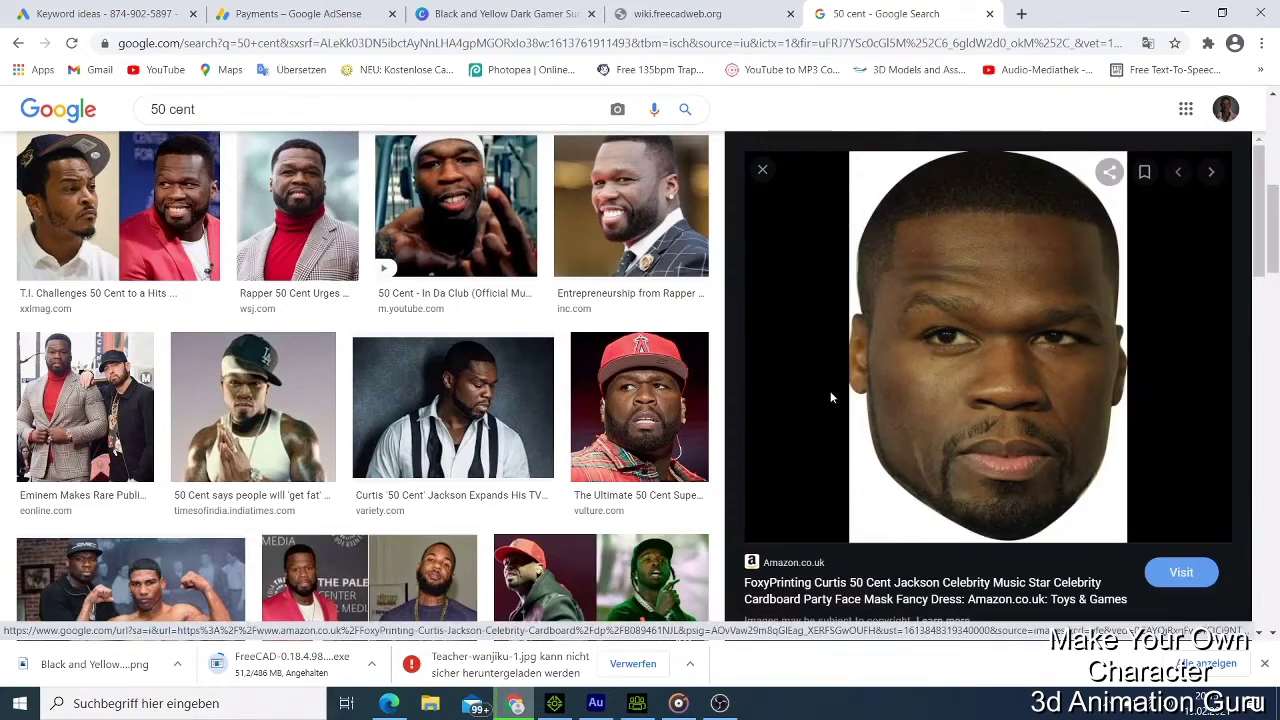
left_click(1184, 13)
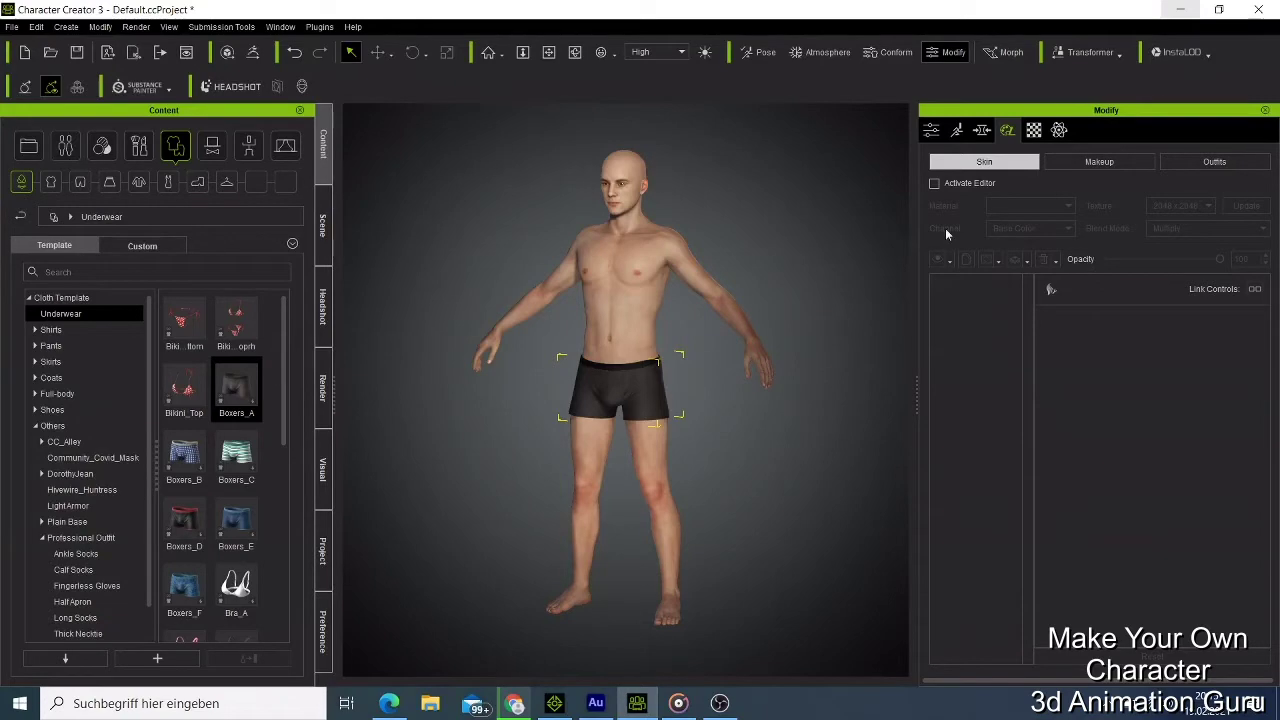
Open the Downloads folder in File Explorer, positioned clear of the photo slot, with Headshot open in Pro mode.
left_click(430, 703)
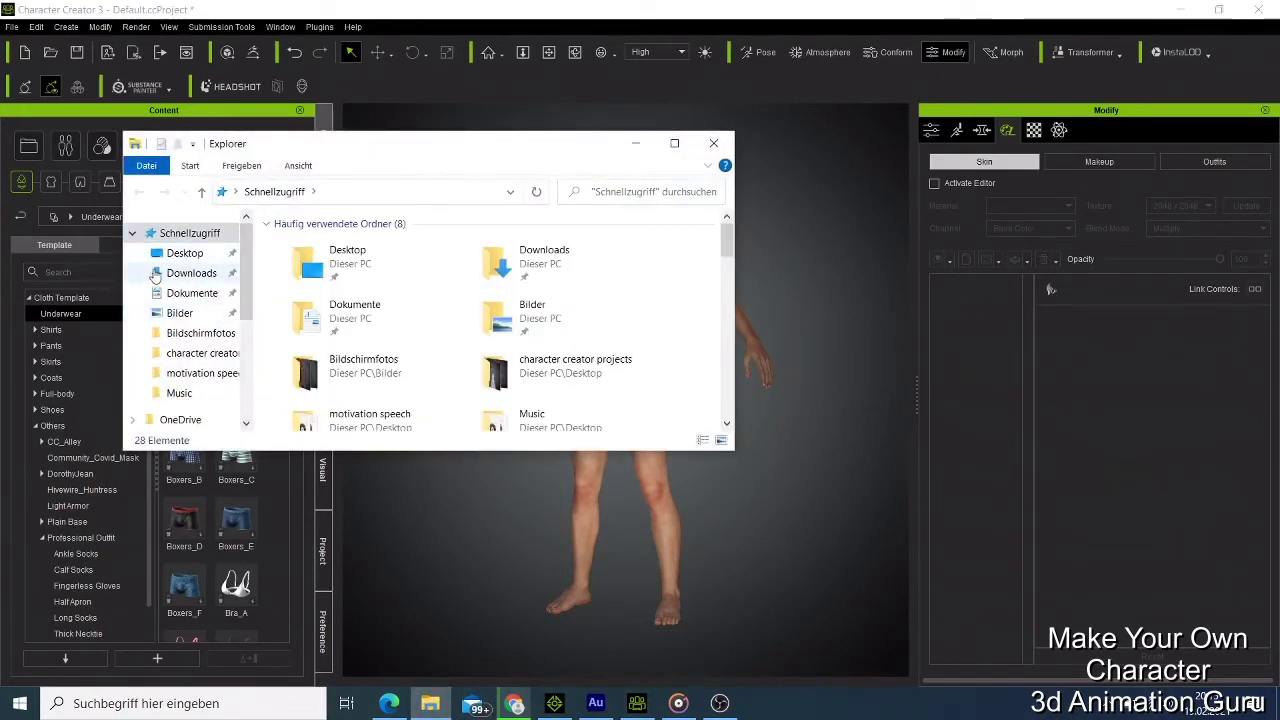
left_click(190, 273)
scroll(340, 340, "down", 1)
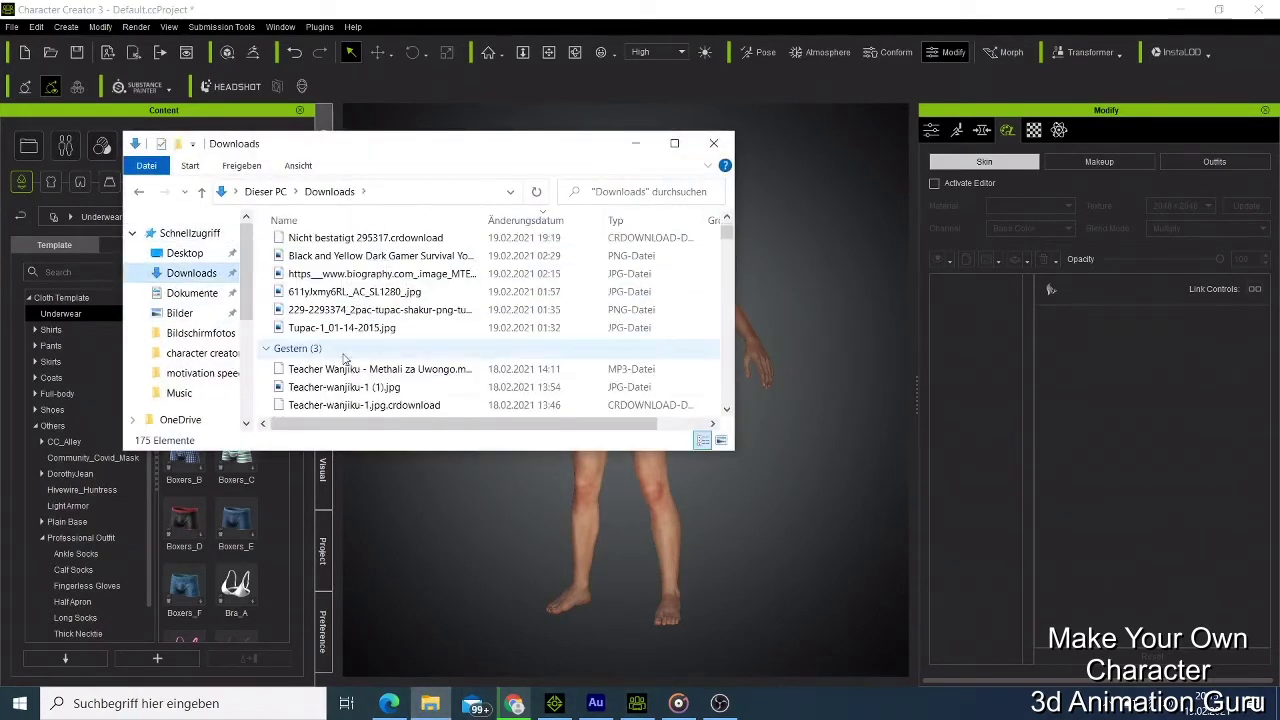
scroll(340, 342, "up", 1)
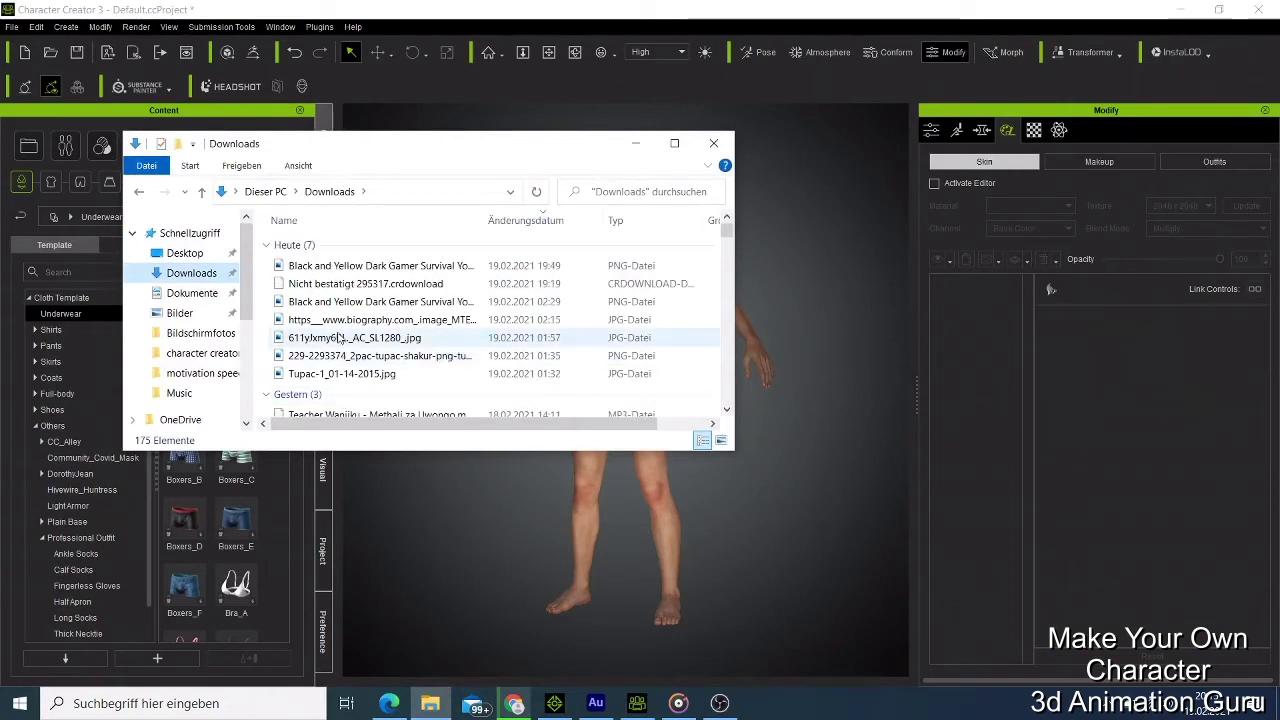
left_click_drag(581, 147, 1108, 80)
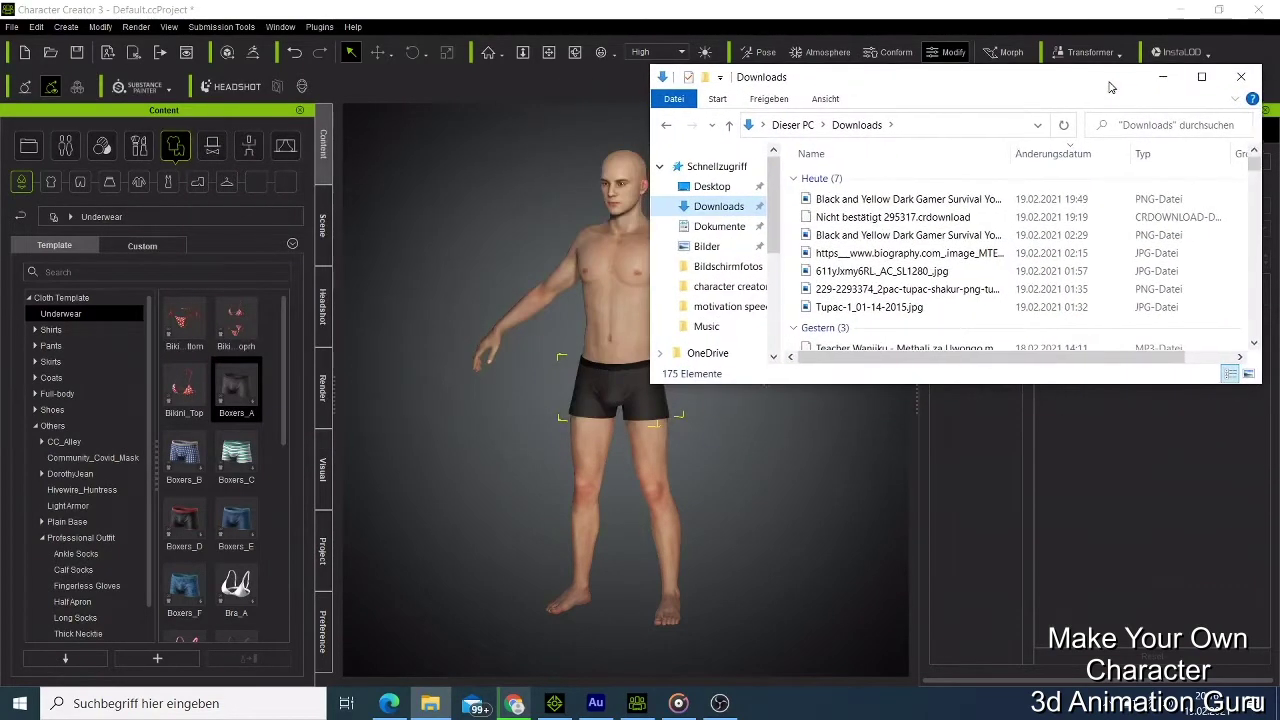
left_click(323, 303)
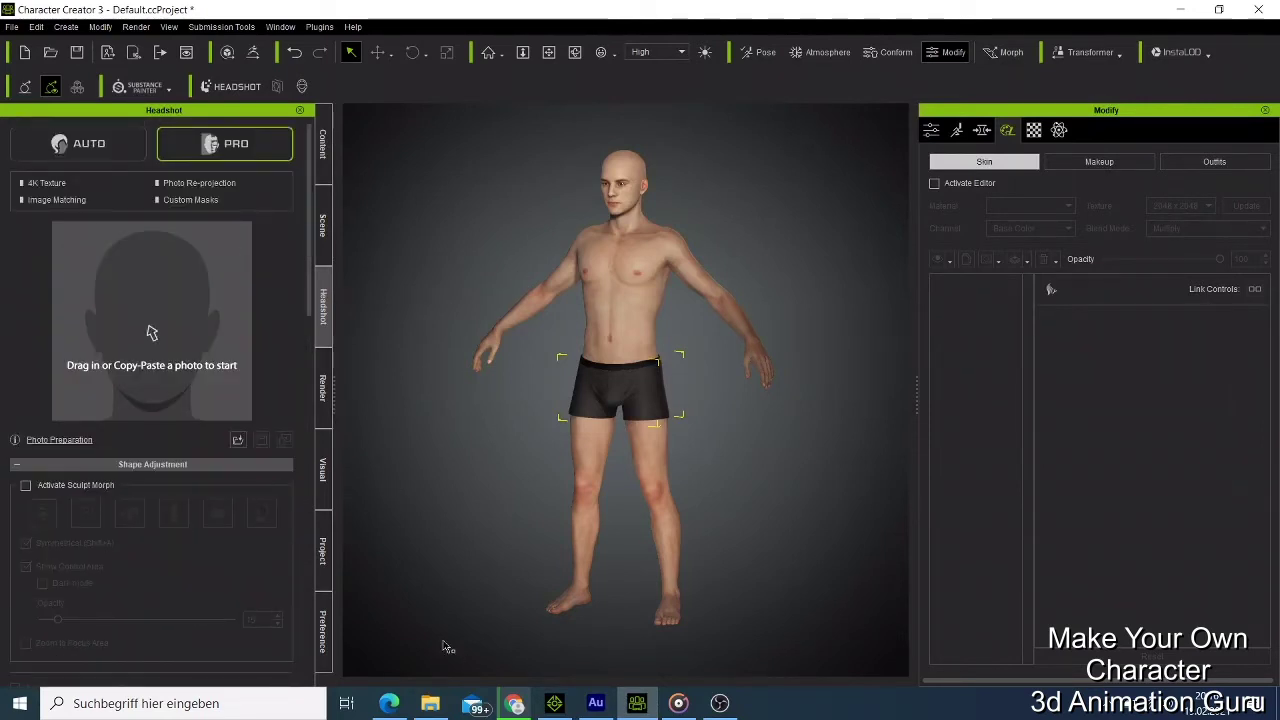
left_click(430, 703)
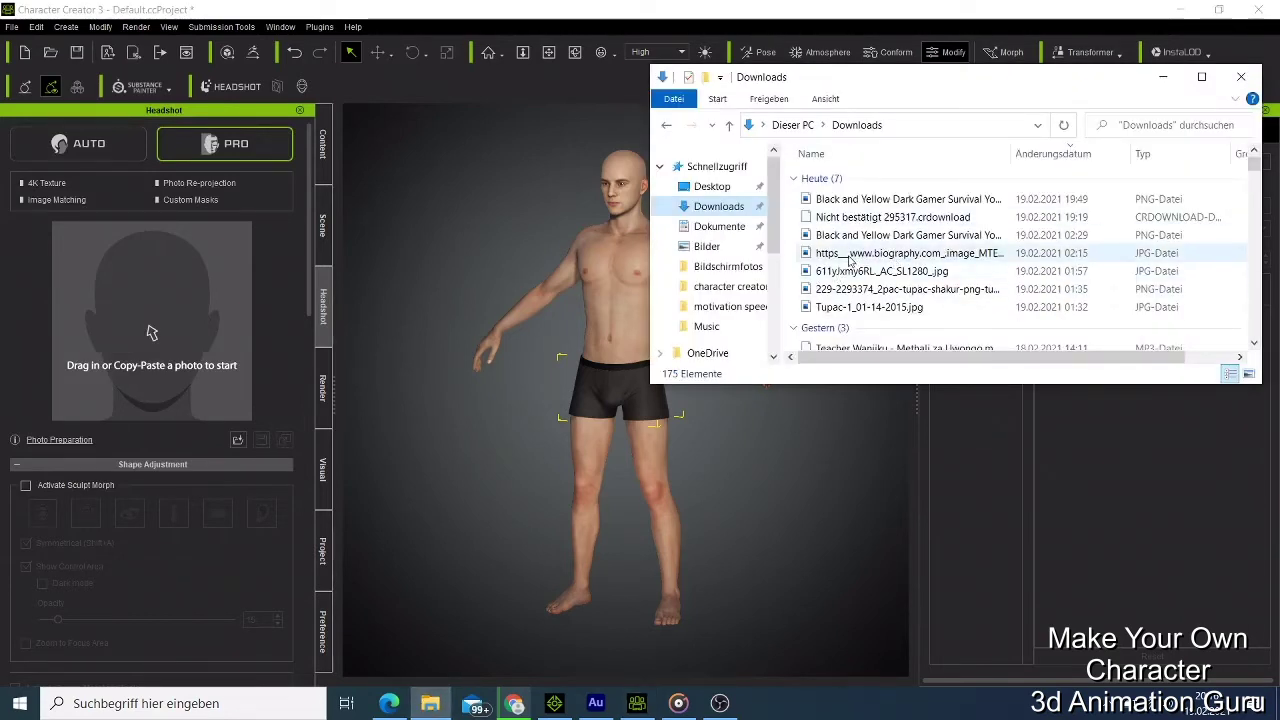
left_click(850, 220)
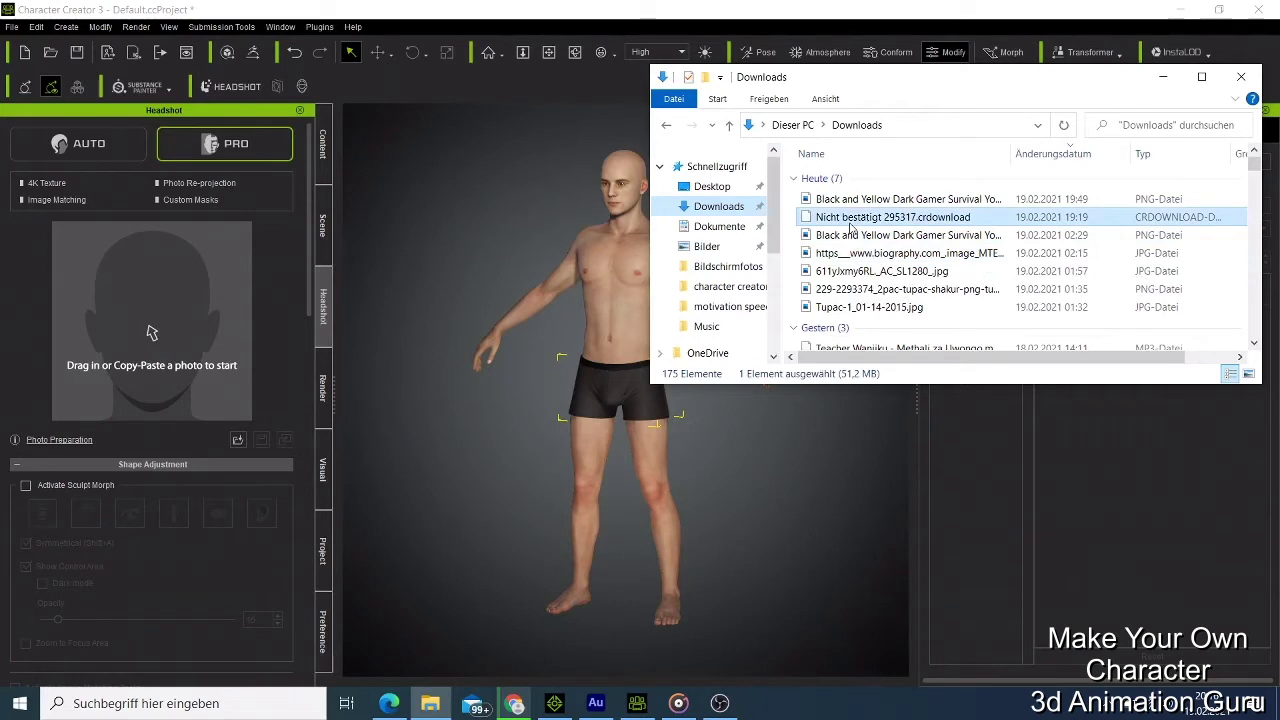
left_click(852, 254)
left_click_drag(855, 258, 160, 355)
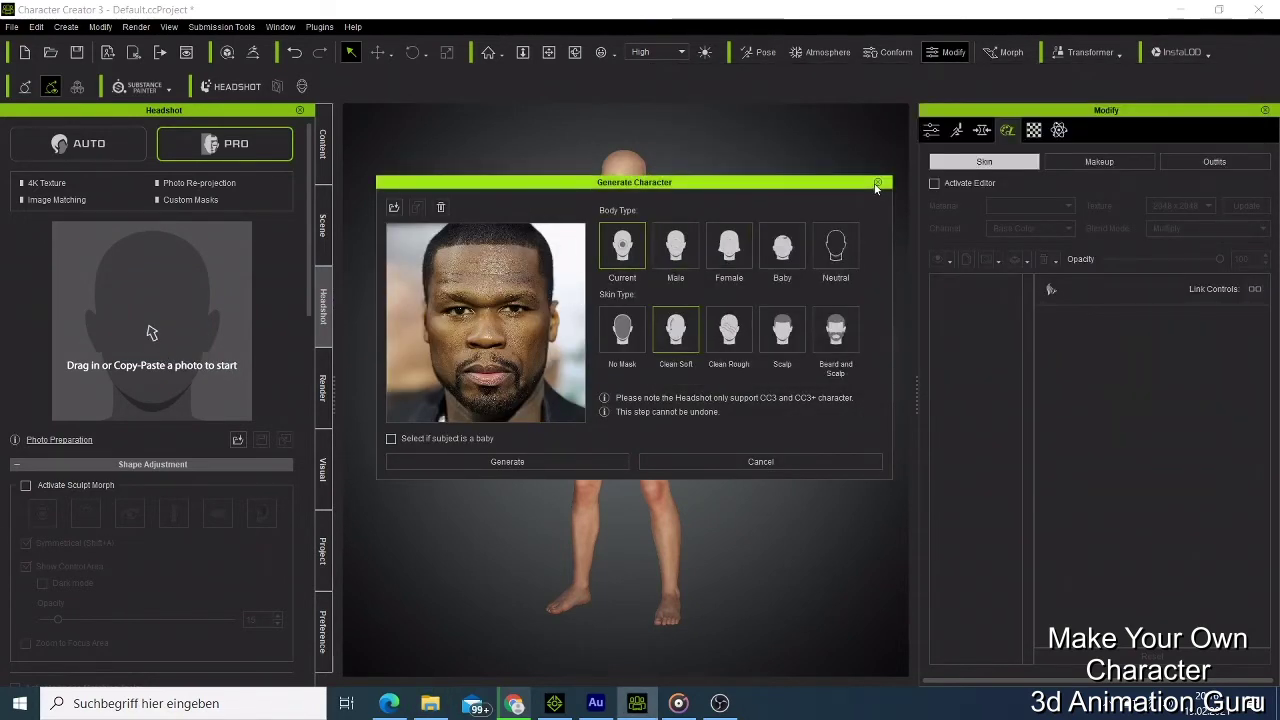
left_click(877, 182)
Load the face photo 611yJxmy6RL._AC_SL1280_.jpg from Downloads into Headshot and set the skin type to Beard and Scalp.
left_click(430, 703)
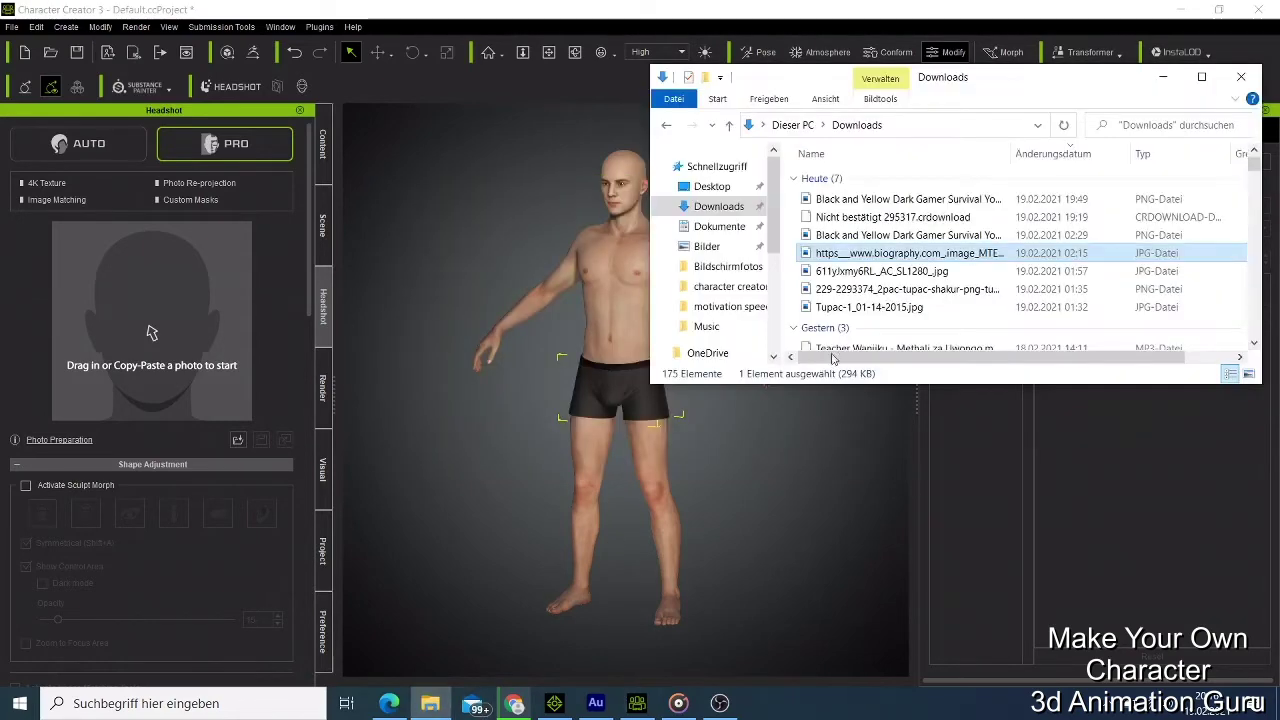
left_click_drag(880, 271, 152, 333)
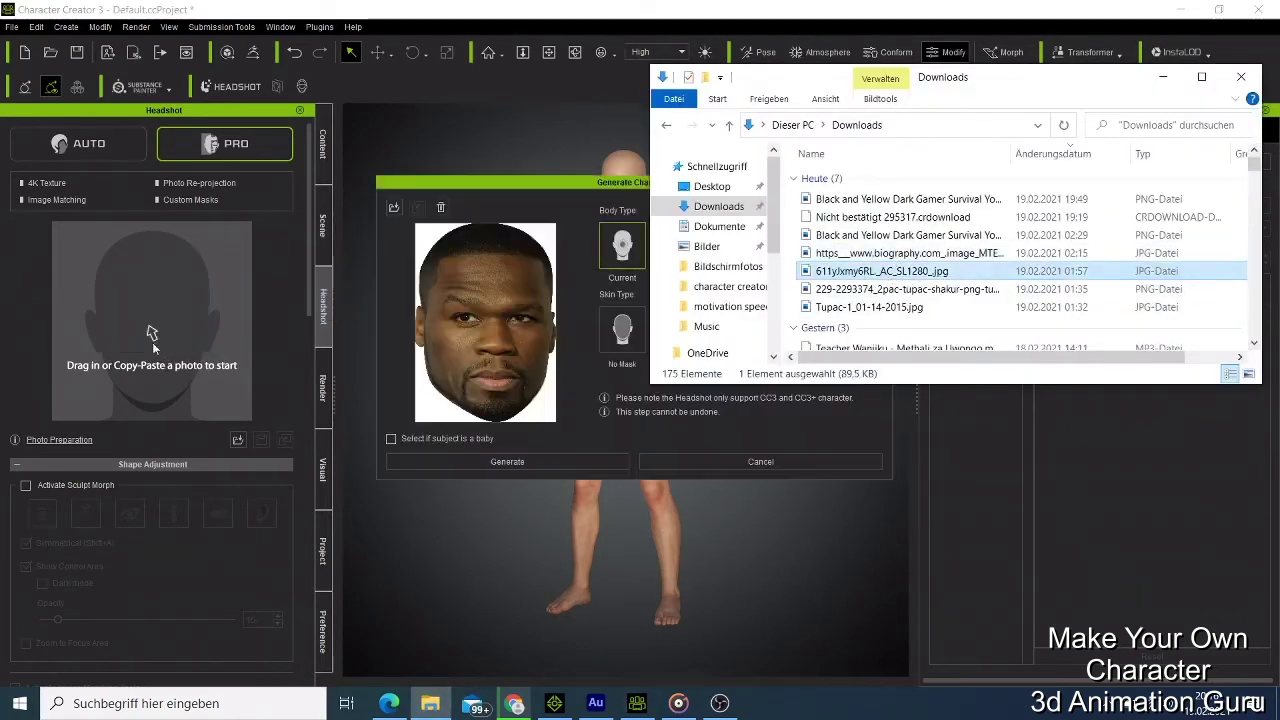
left_click(565, 182)
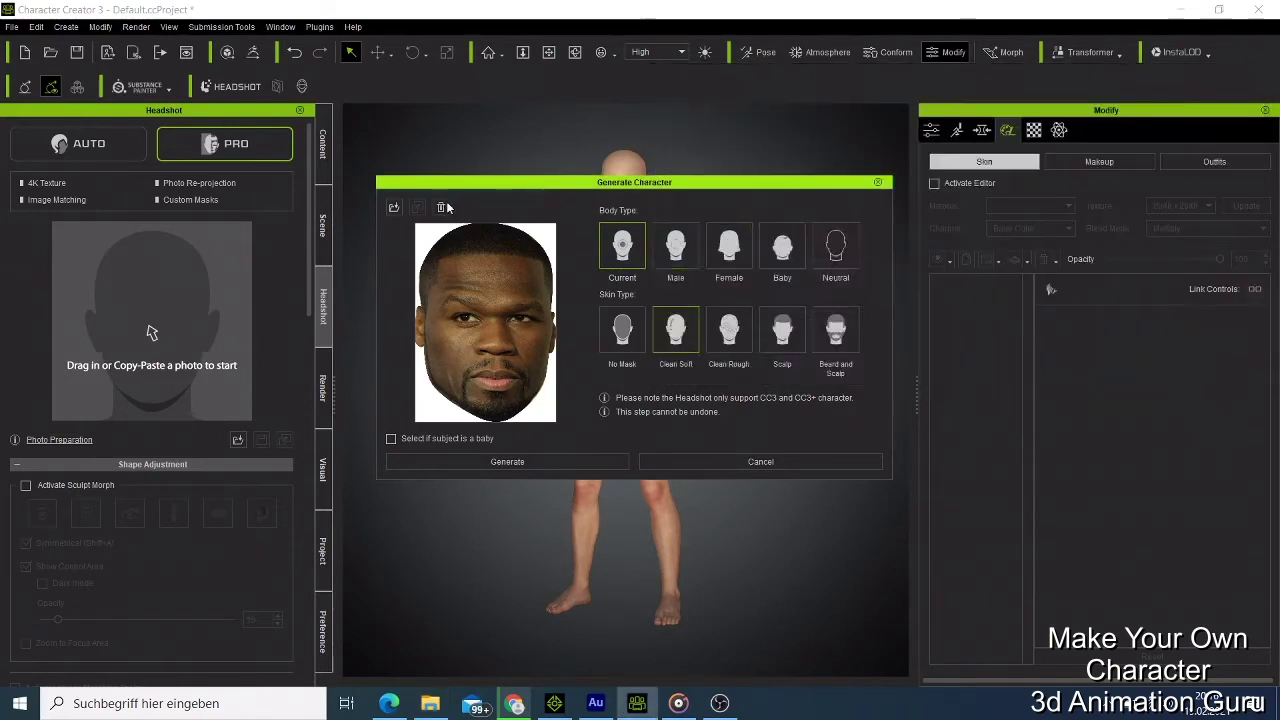
left_click_drag(565, 182, 880, 127)
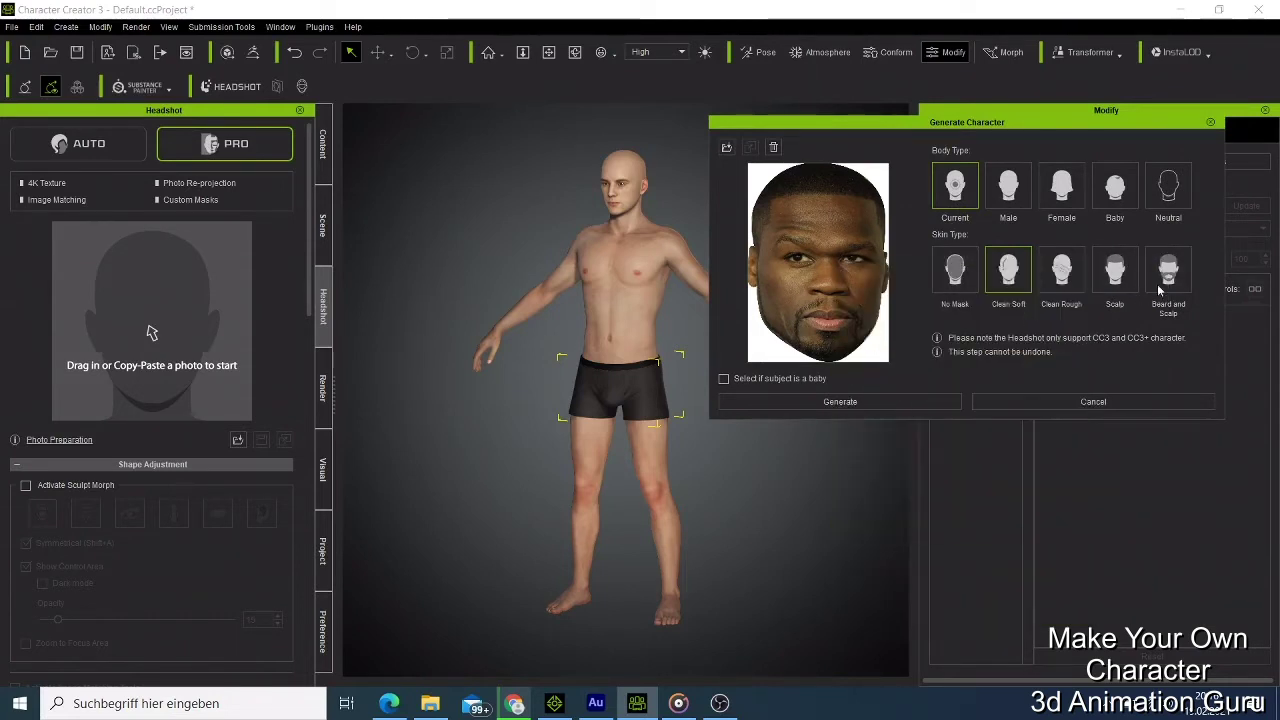
left_click(1157, 284)
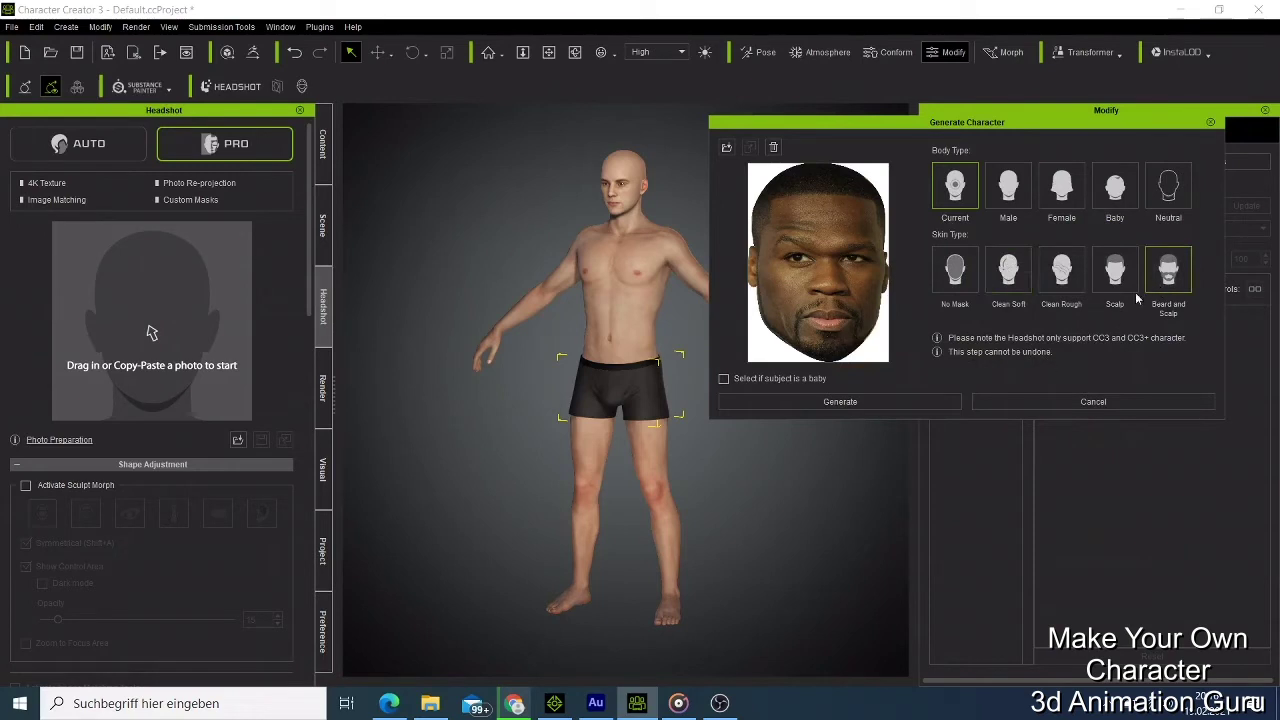
Generate the character's head from the loaded face photo on the current body with Beard and Scalp skin.
left_click(866, 404)
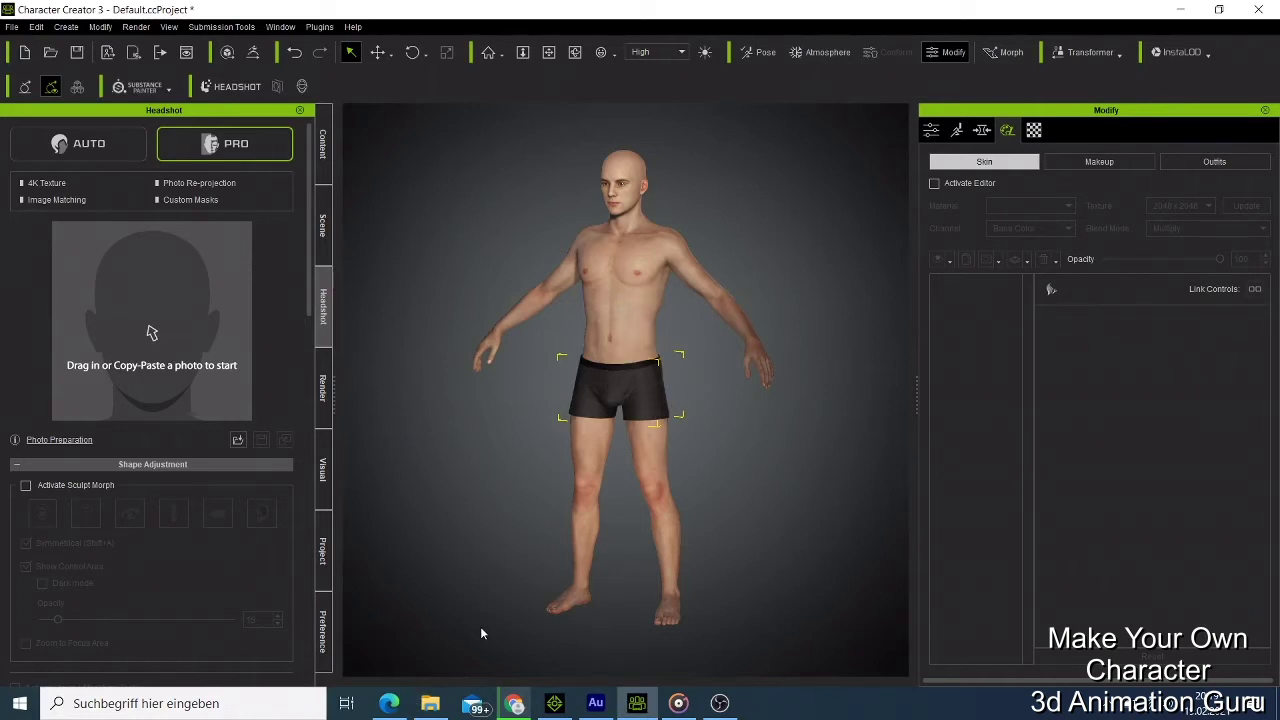
key("ctrl+v")
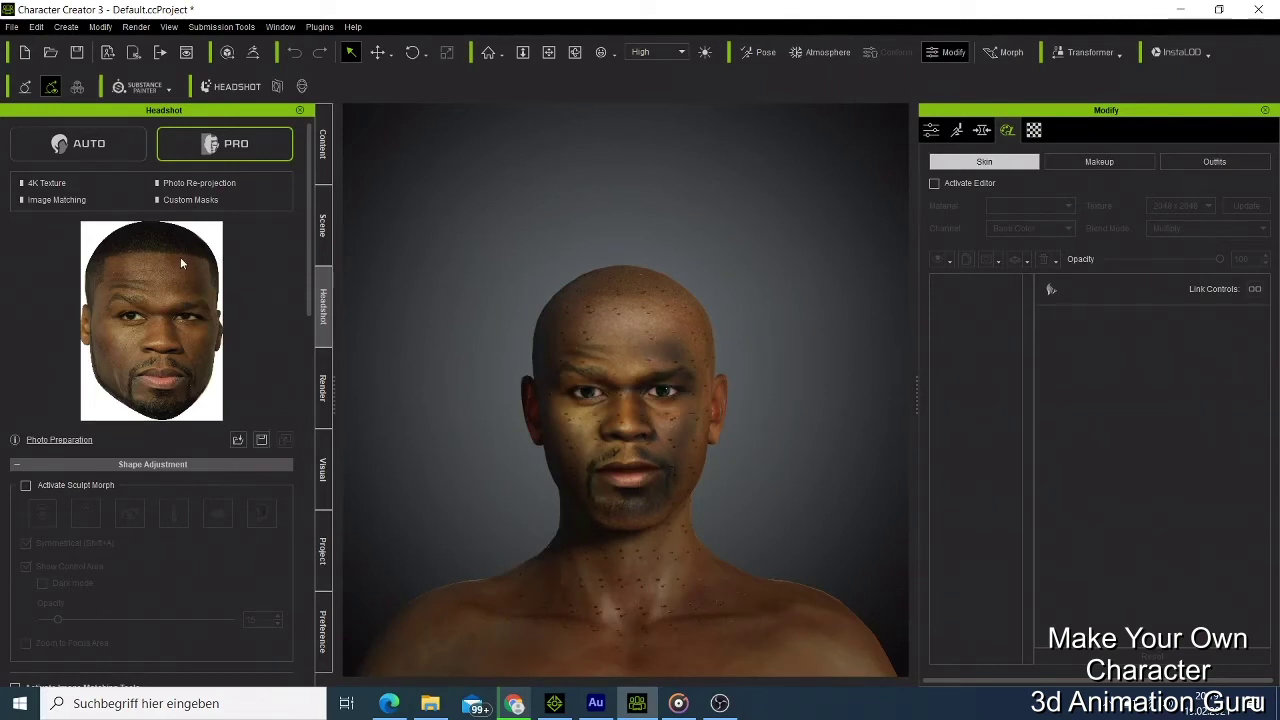
mouse_move(183, 259)
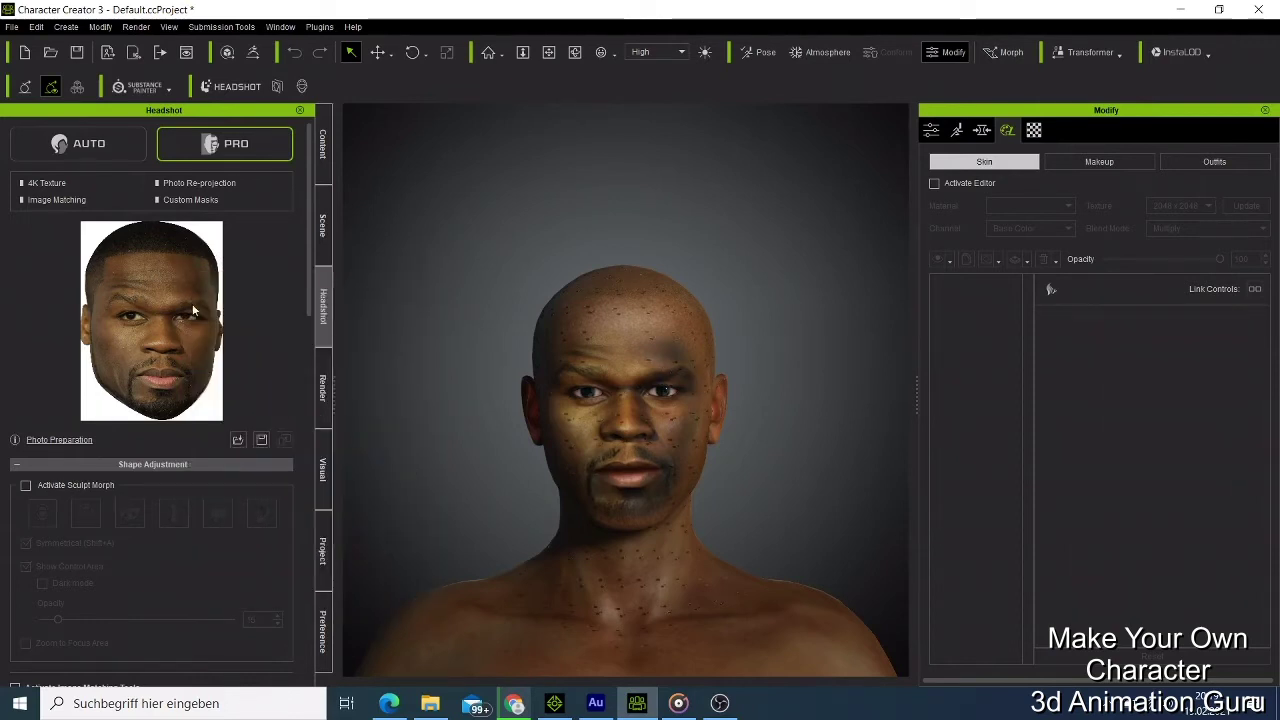
In the Headshot skin settings, keep the beard at Light Beard, set the face mask to All Shadow, and update the skin texture.
scroll(204, 390, "down", 3)
scroll(204, 390, "down", 8)
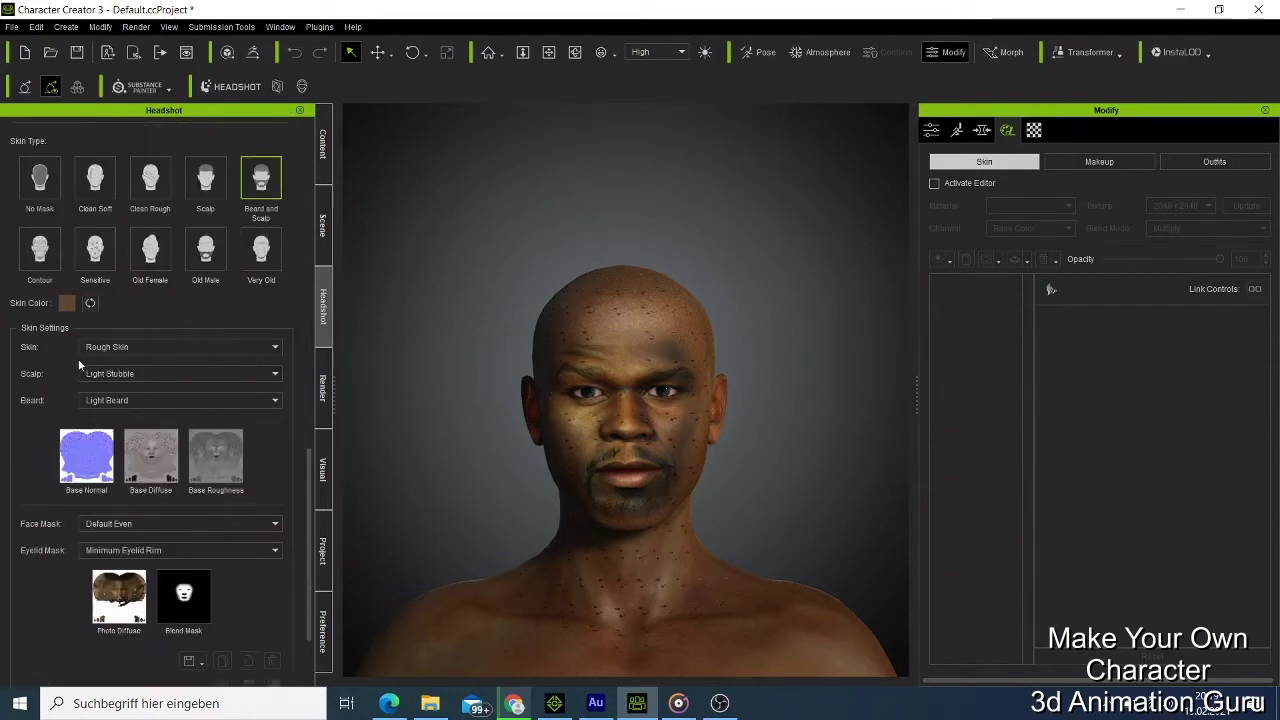
left_click(119, 400)
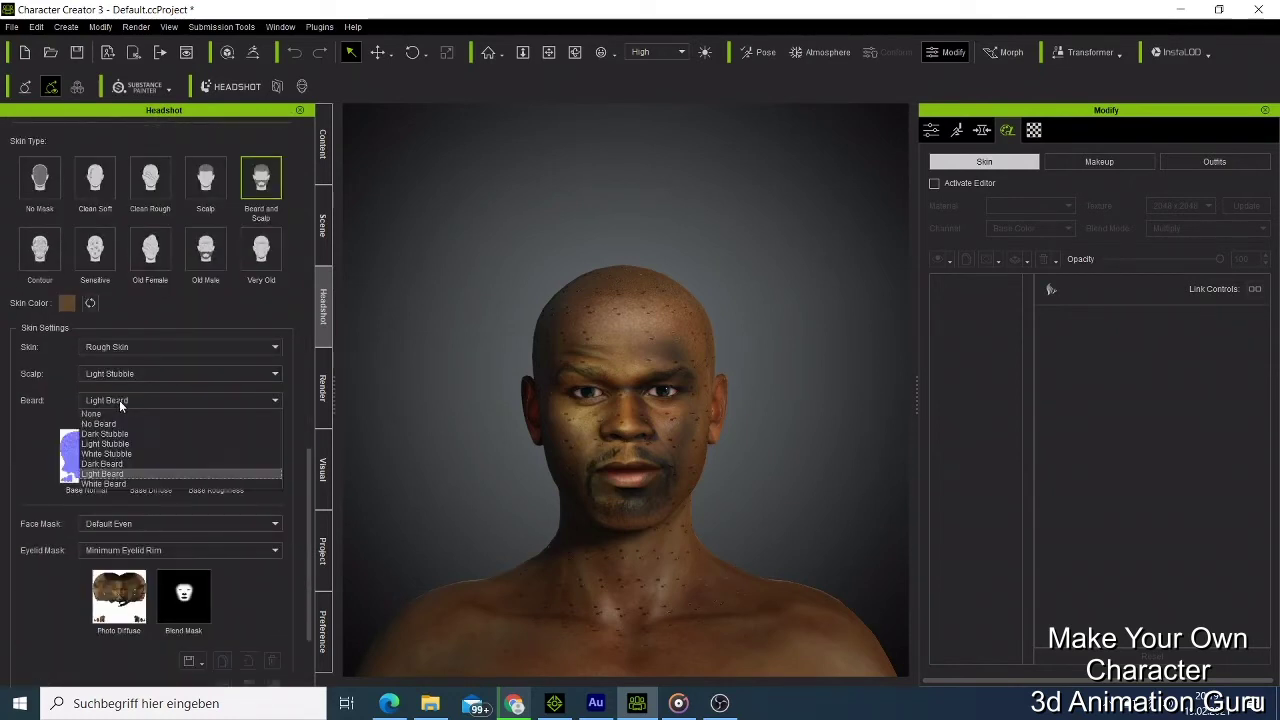
left_click(104, 474)
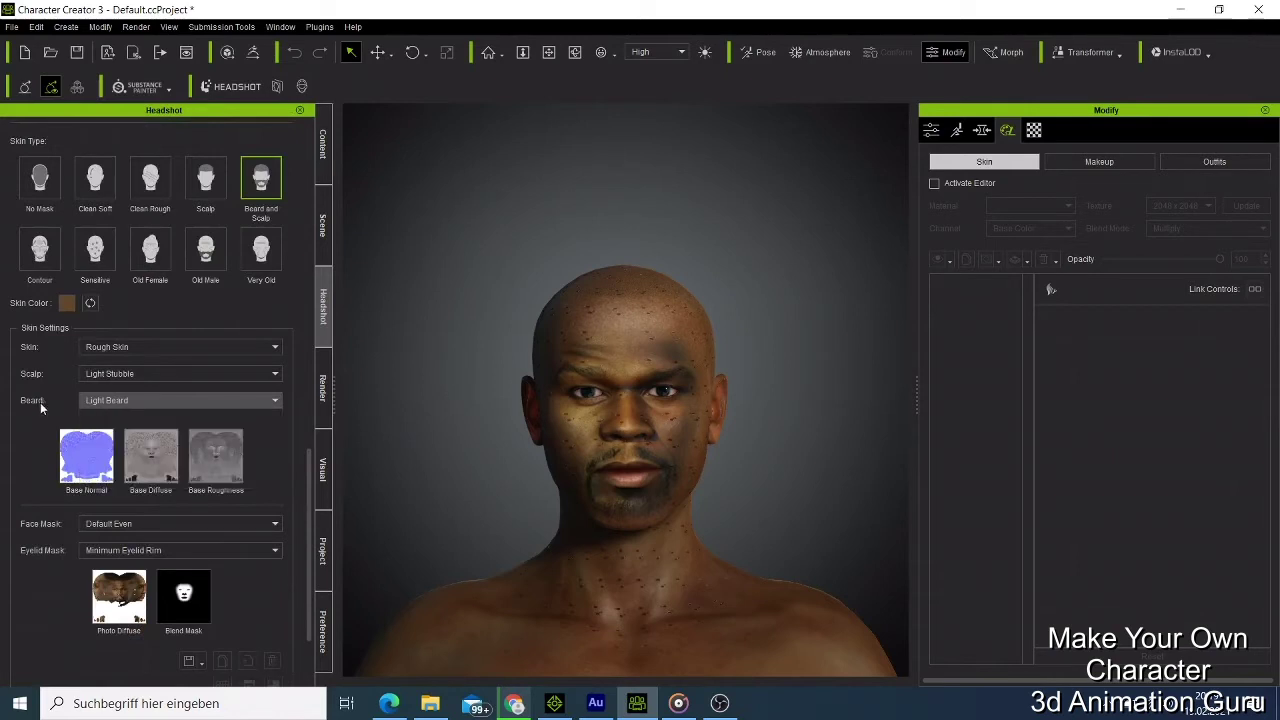
left_click(136, 524)
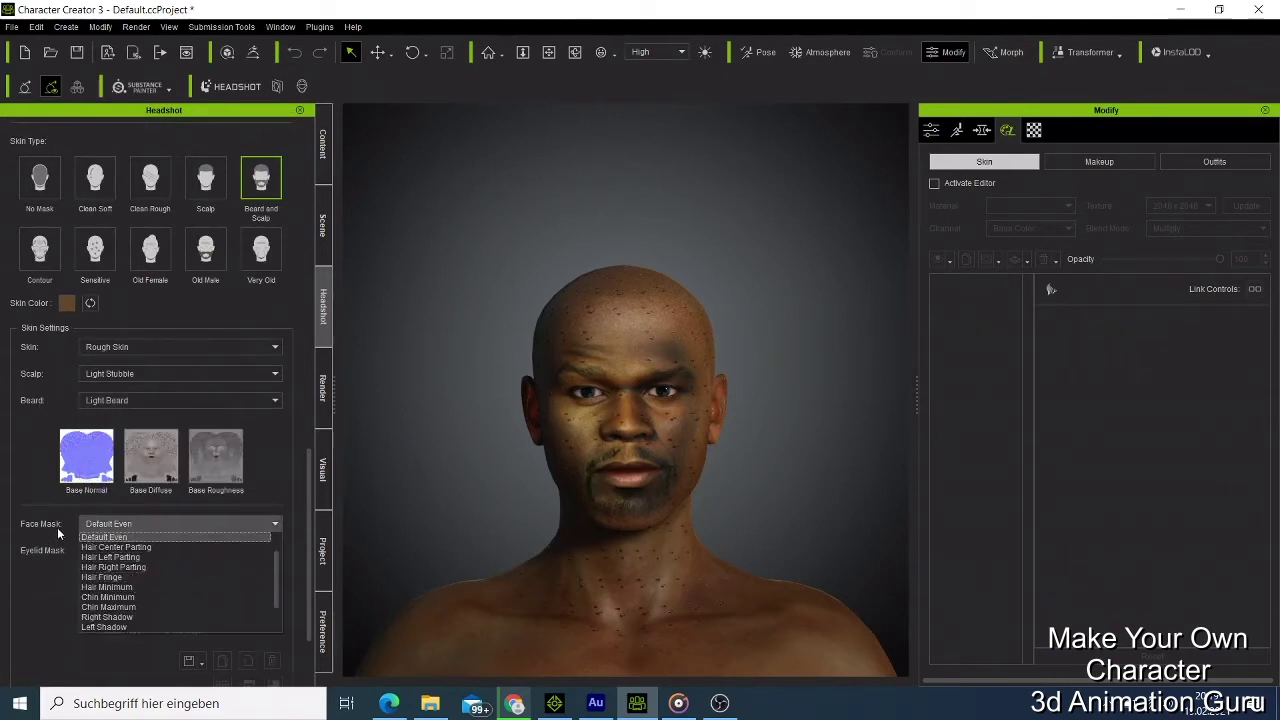
scroll(118, 590, "down", 1)
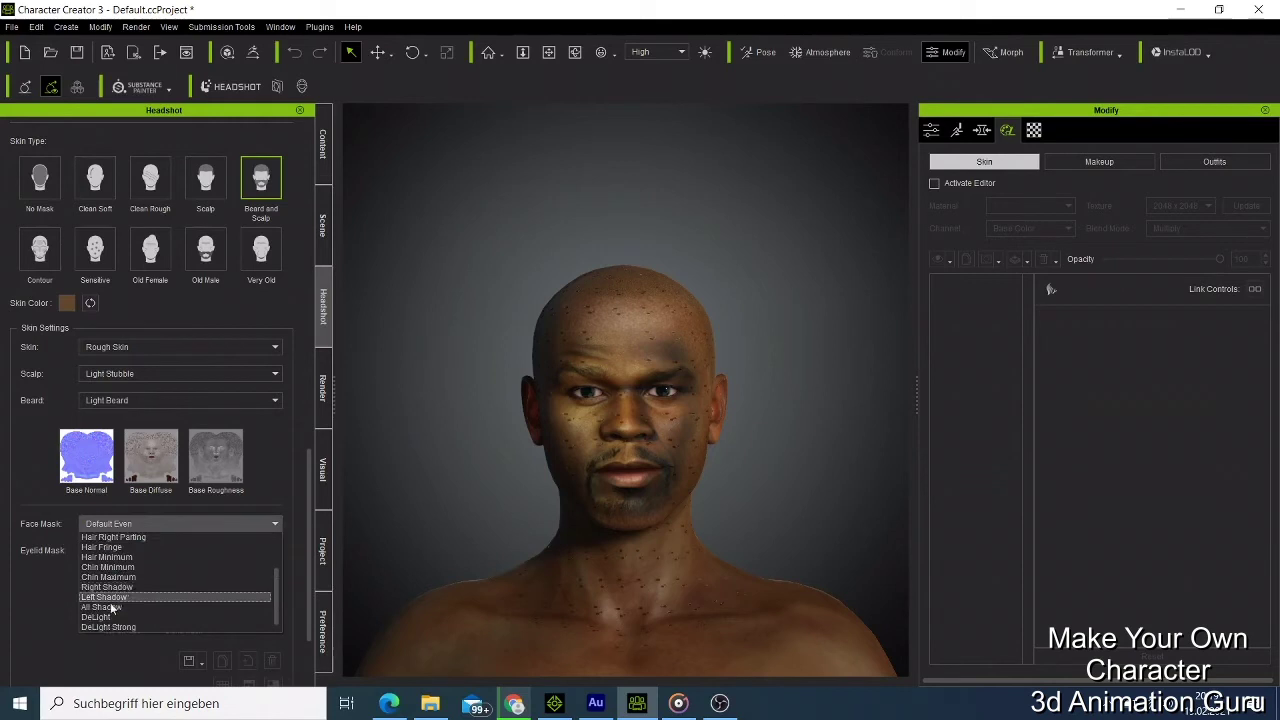
left_click(101, 607)
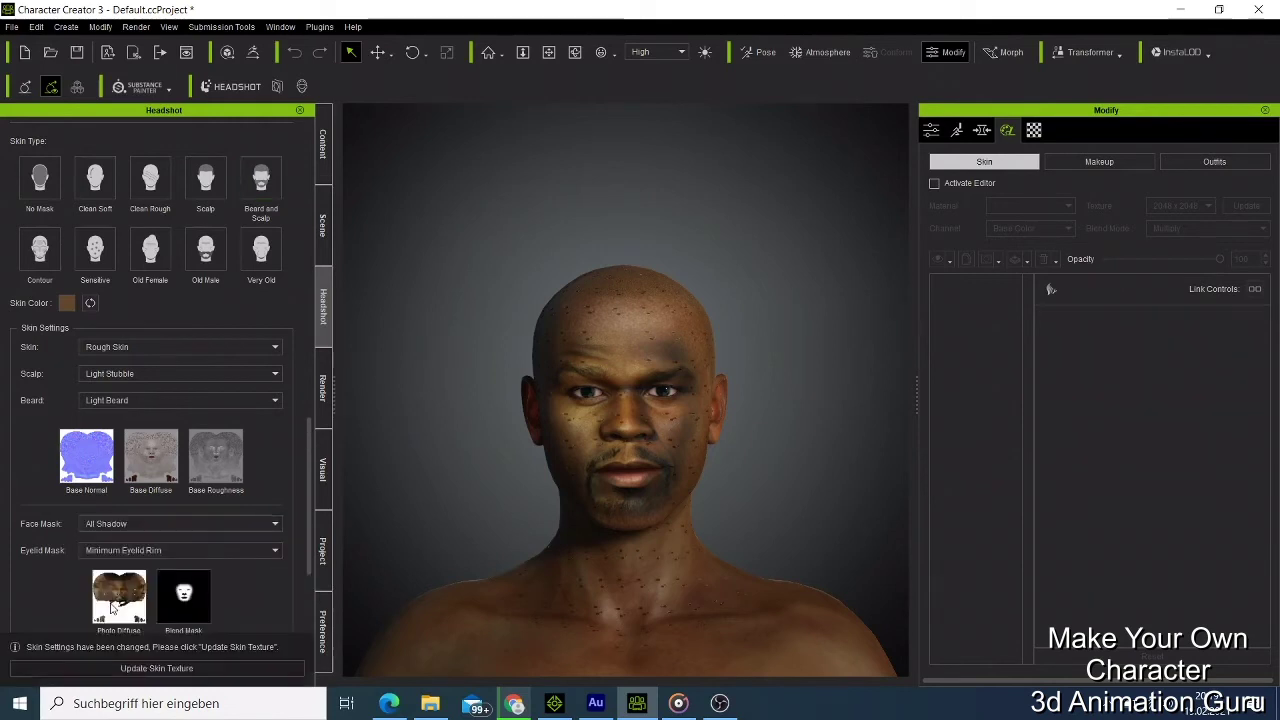
left_click(160, 667)
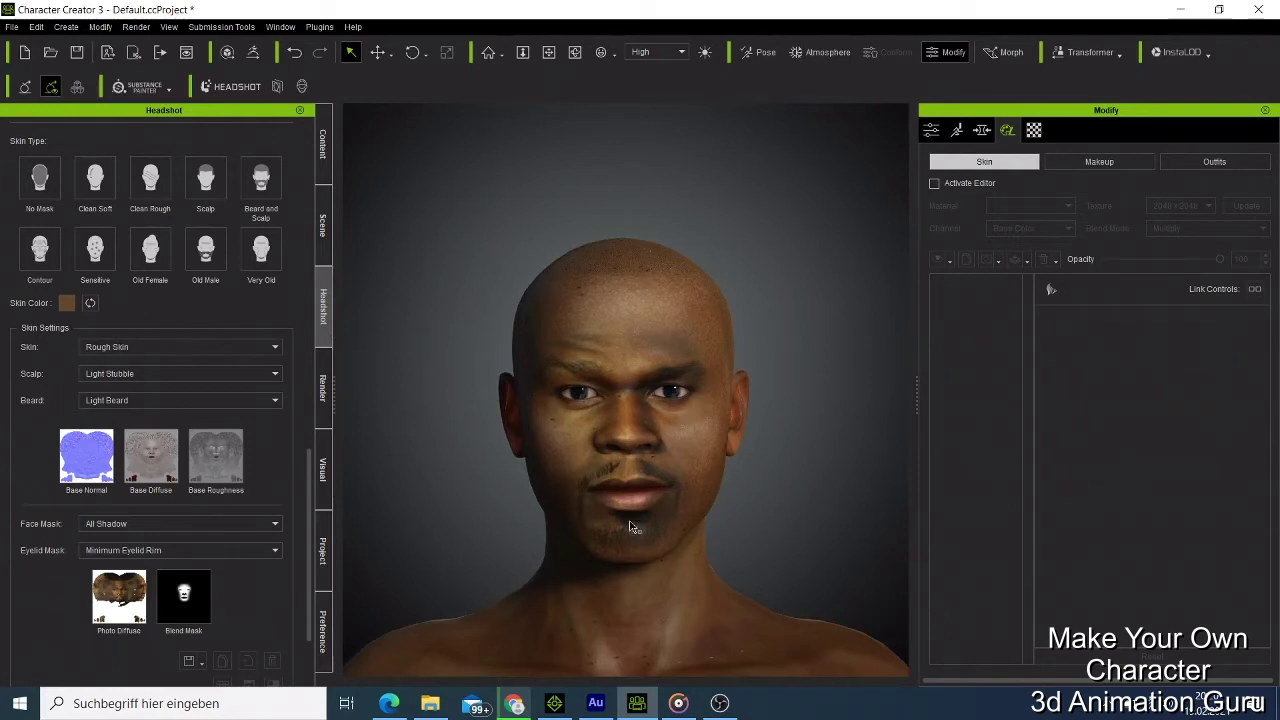
Apply the Heavy beard from the Body Hair skin templates, keeping the modified material and texture result.
left_click(322, 145)
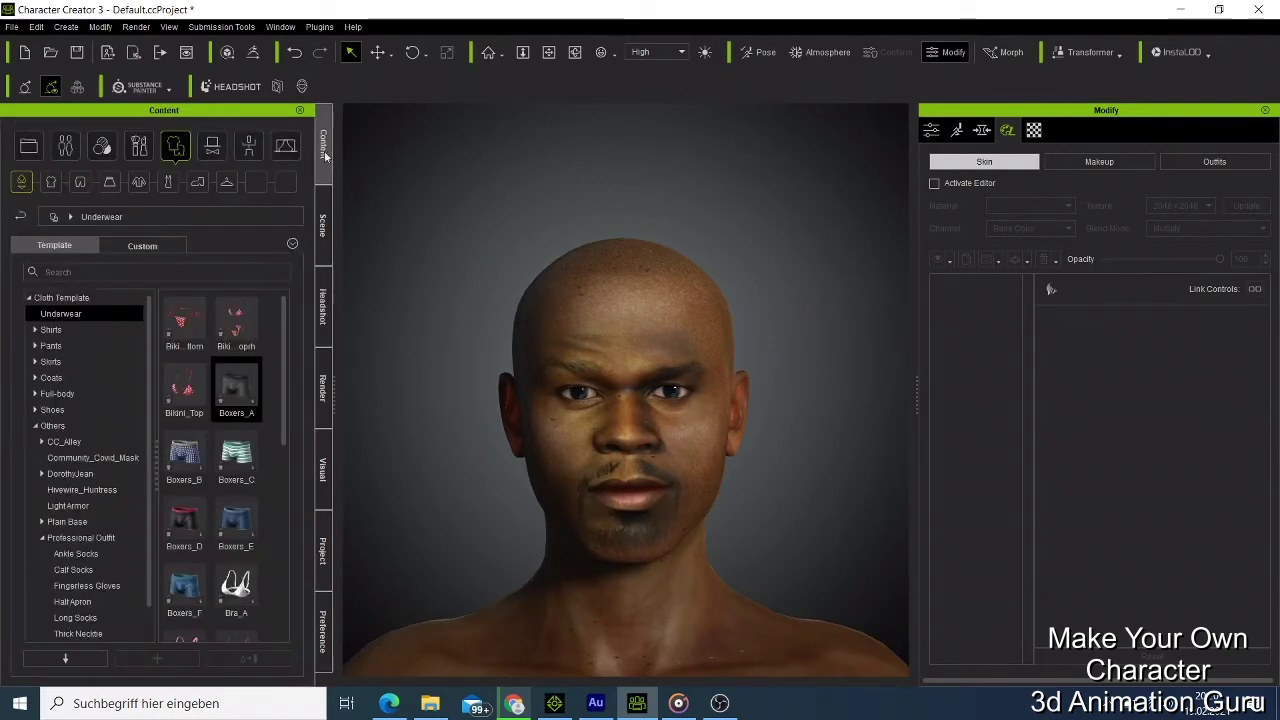
left_click(112, 148)
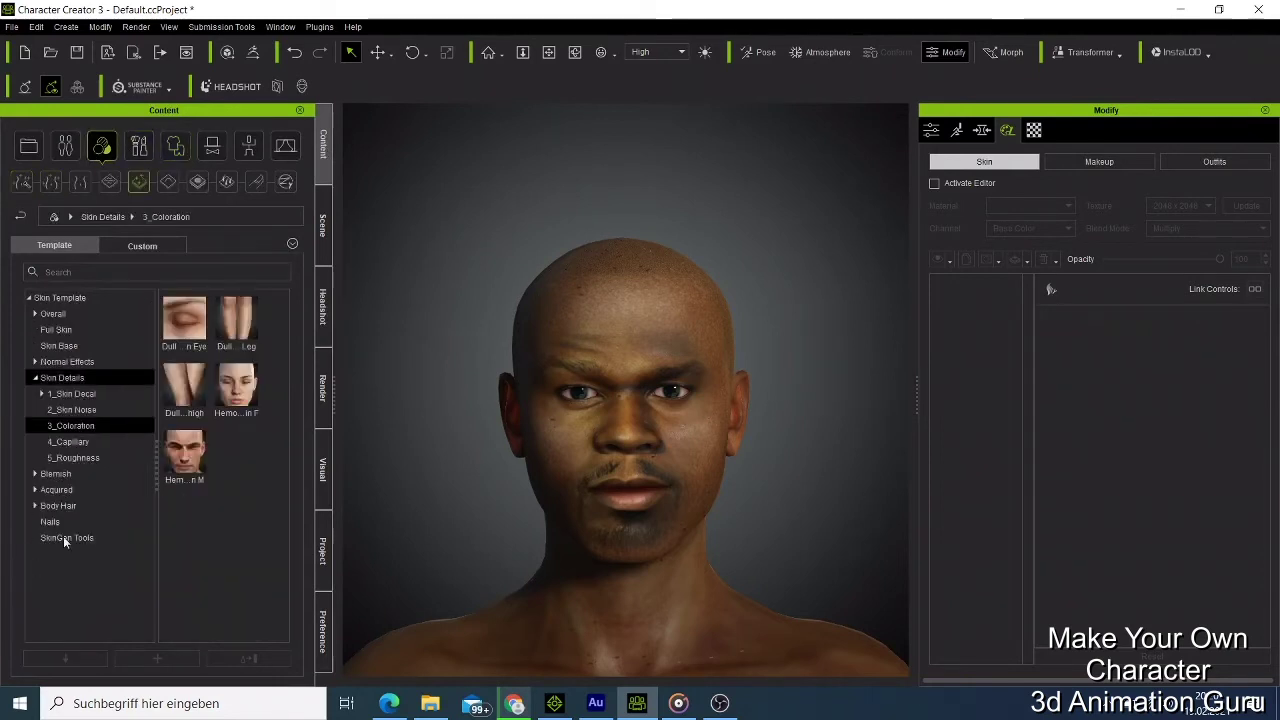
left_click(66, 538)
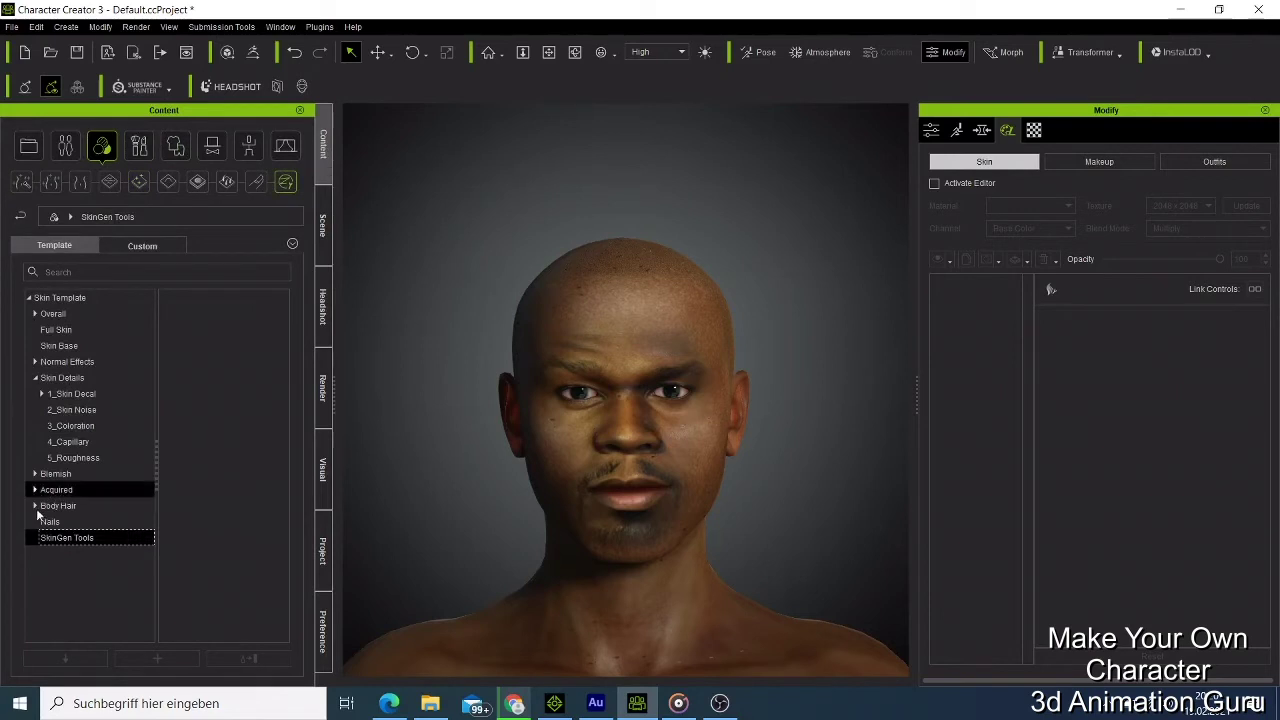
left_click(36, 507)
left_click(57, 522)
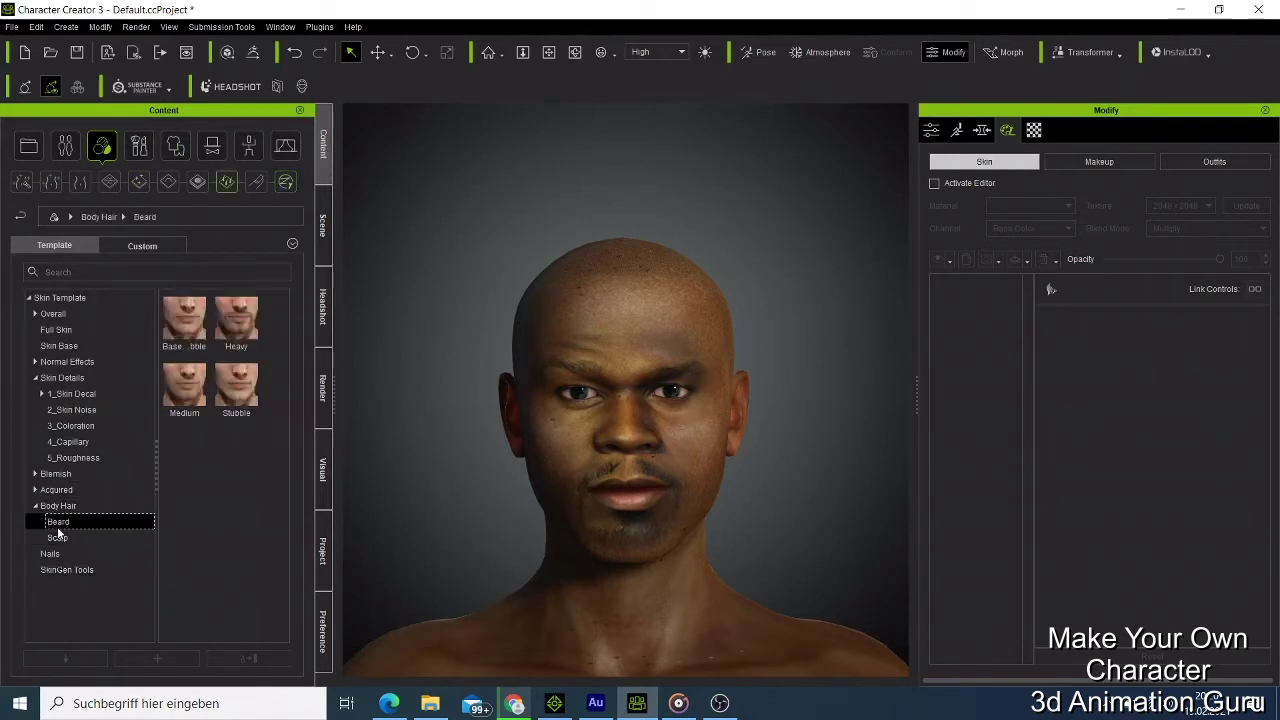
double_click(245, 332)
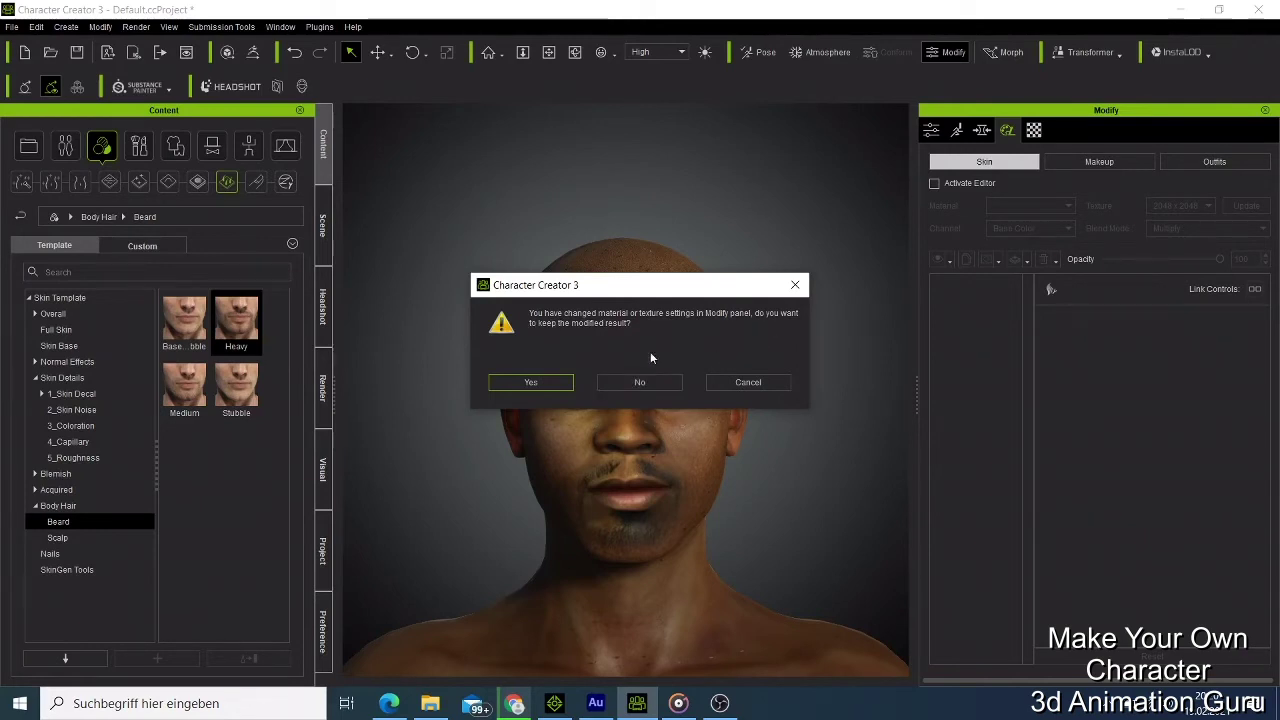
left_click(516, 385)
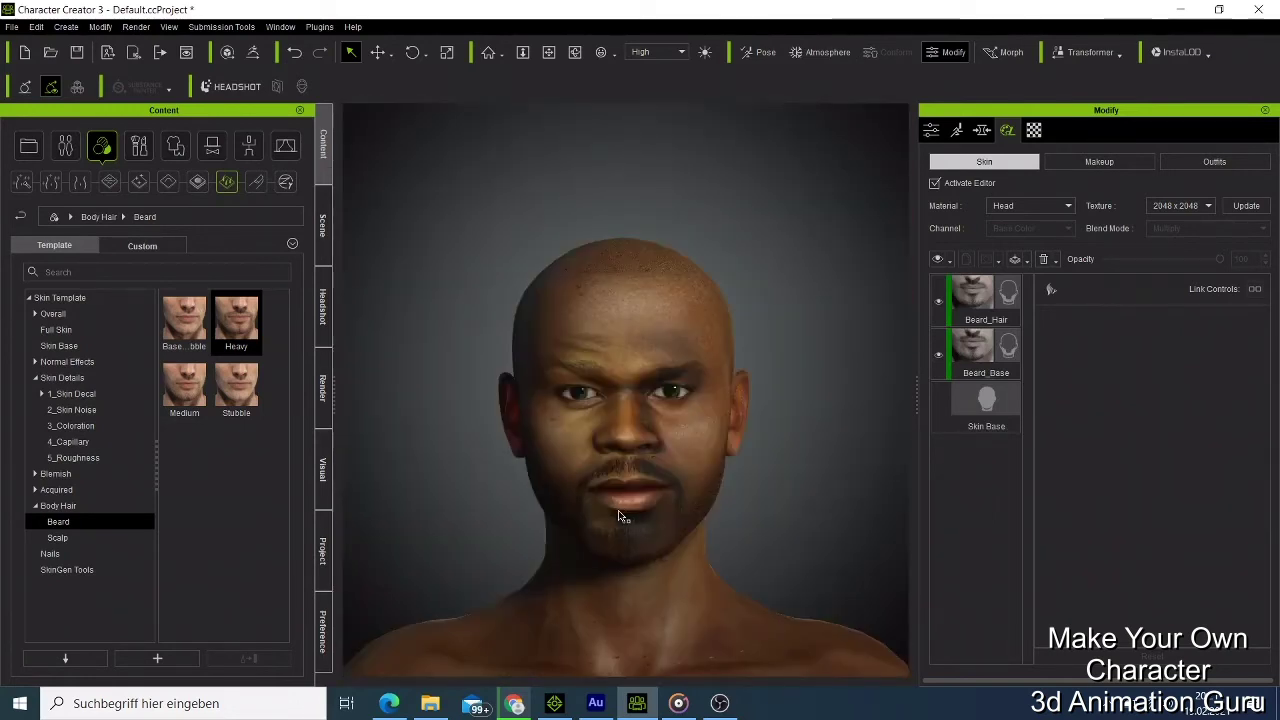
Apply the heavy Basic scalp hair from the Body Hair skin templates while retaining the beard layers.
left_click(57, 538)
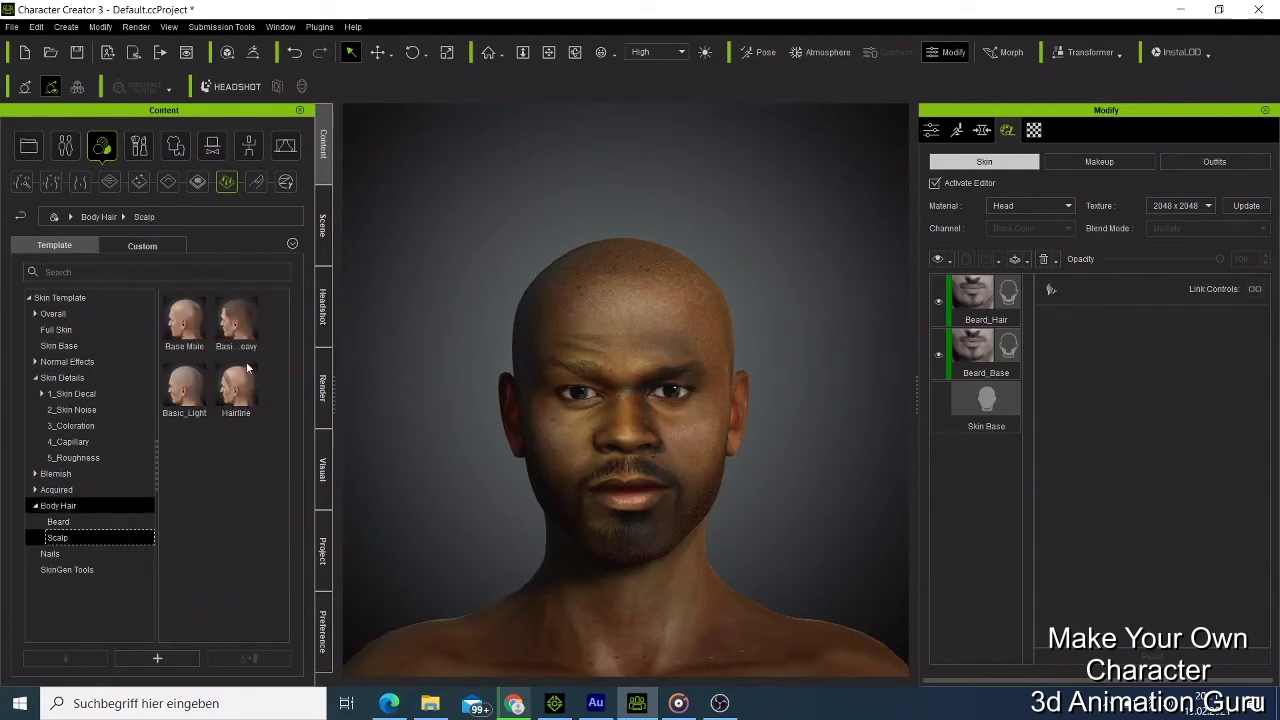
double_click(237, 320)
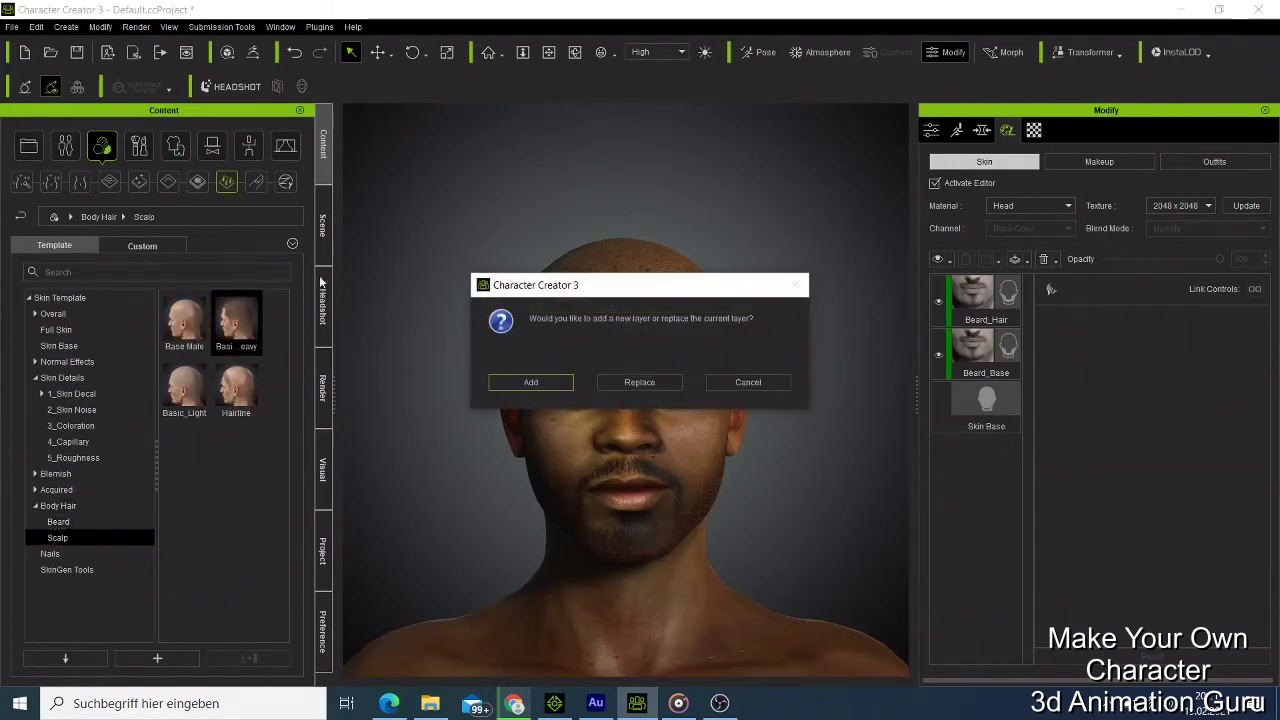
left_click(614, 389)
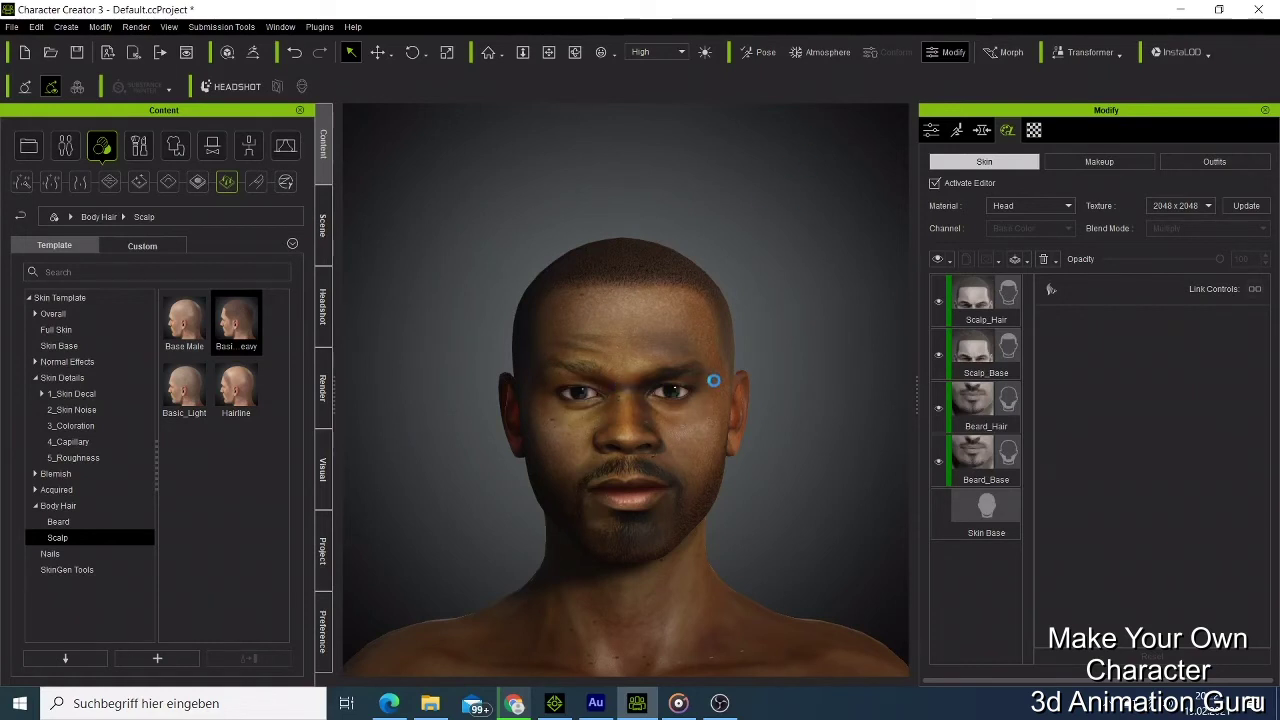
Set the CC3+_Caleb_Body morph under Full Body to 39 to make the body more muscular.
scroll(617, 411, "down", 3)
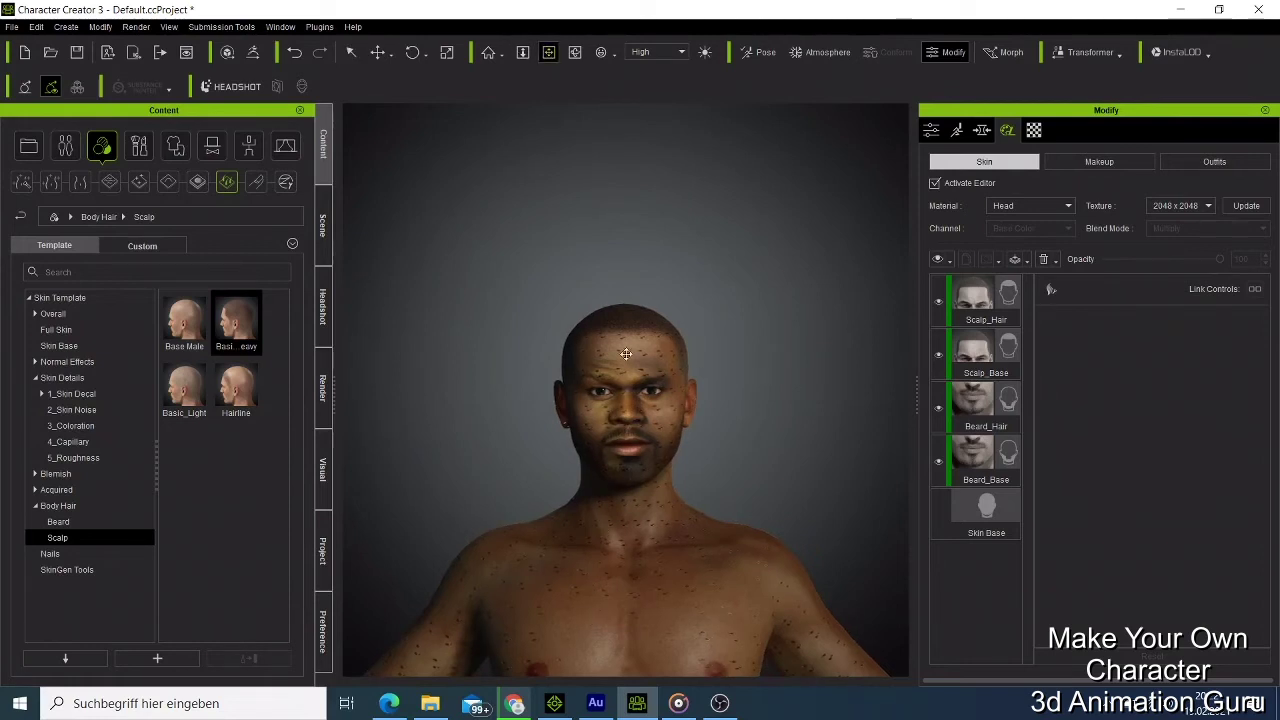
left_click_drag(628, 355, 634, 357)
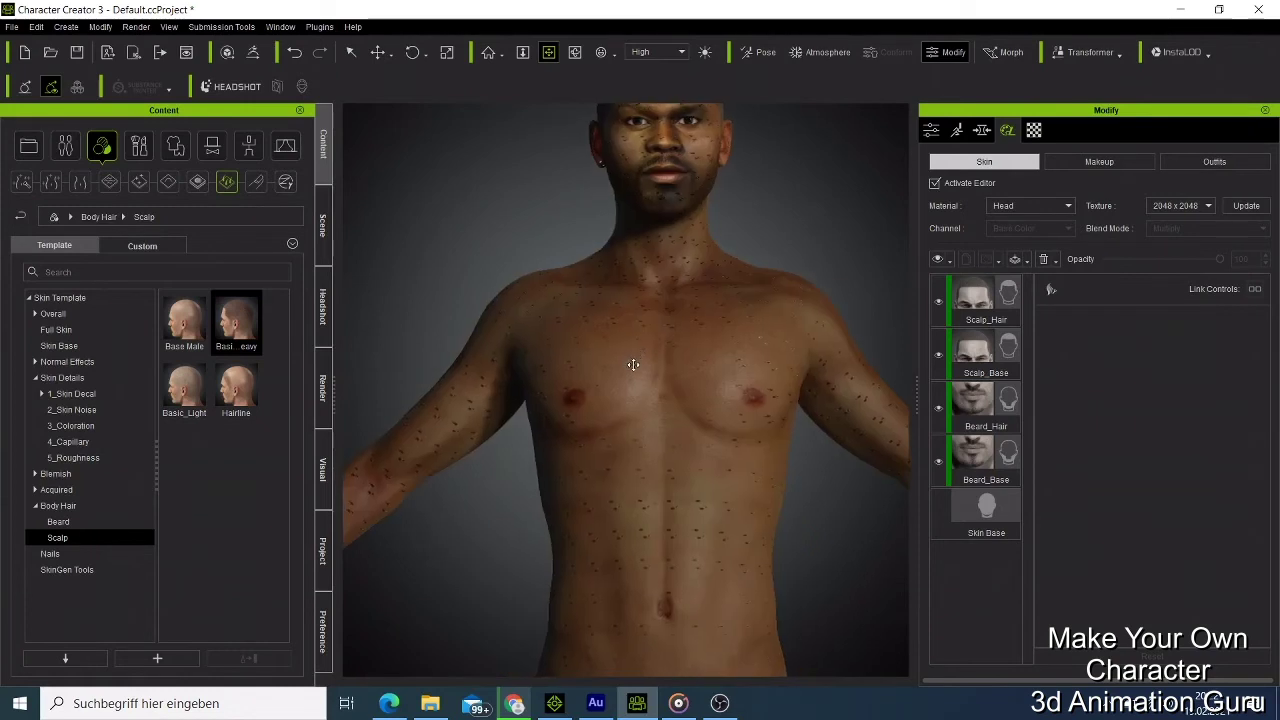
scroll(628, 371, "down", 4)
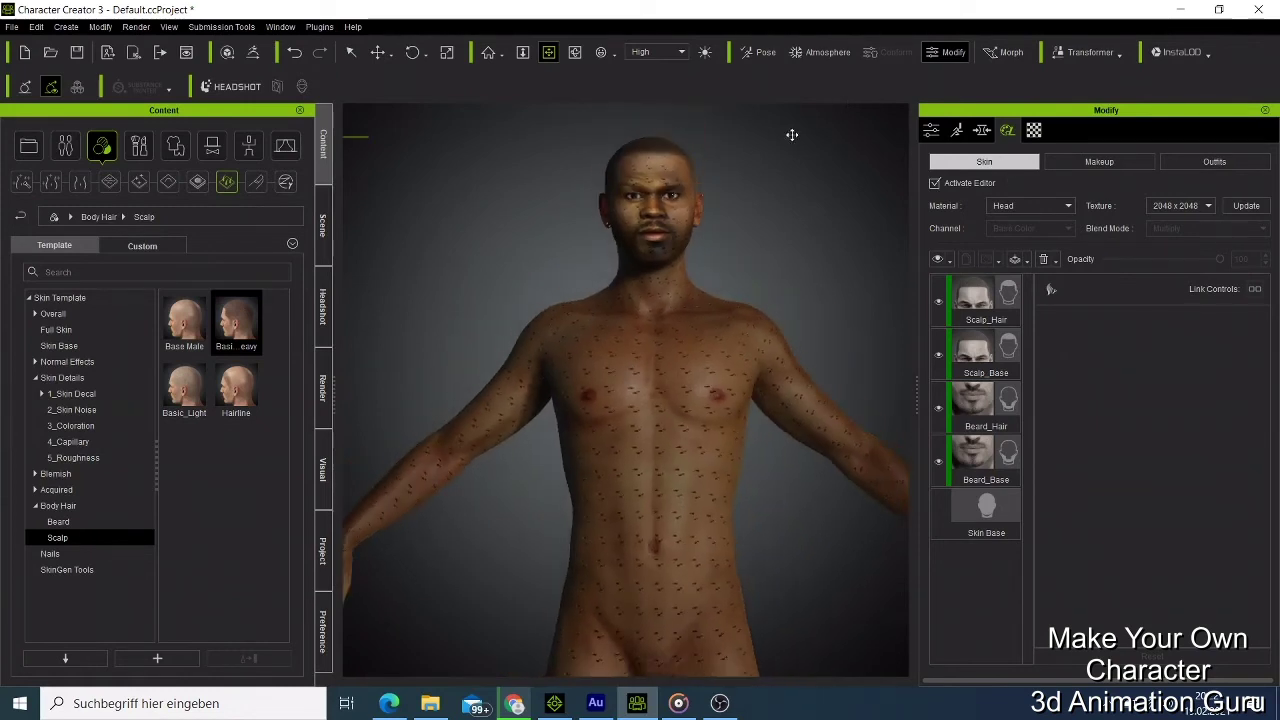
left_click(981, 131)
left_click(1018, 196)
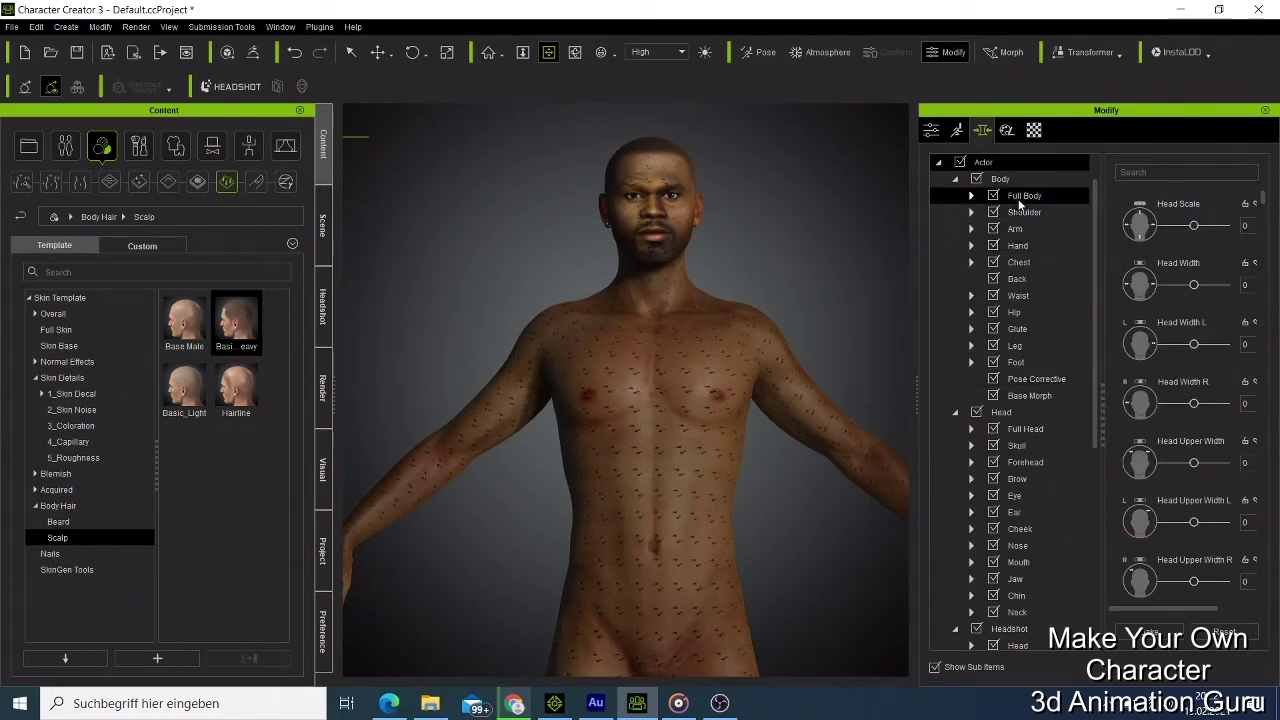
scroll(1141, 510, "down", 1)
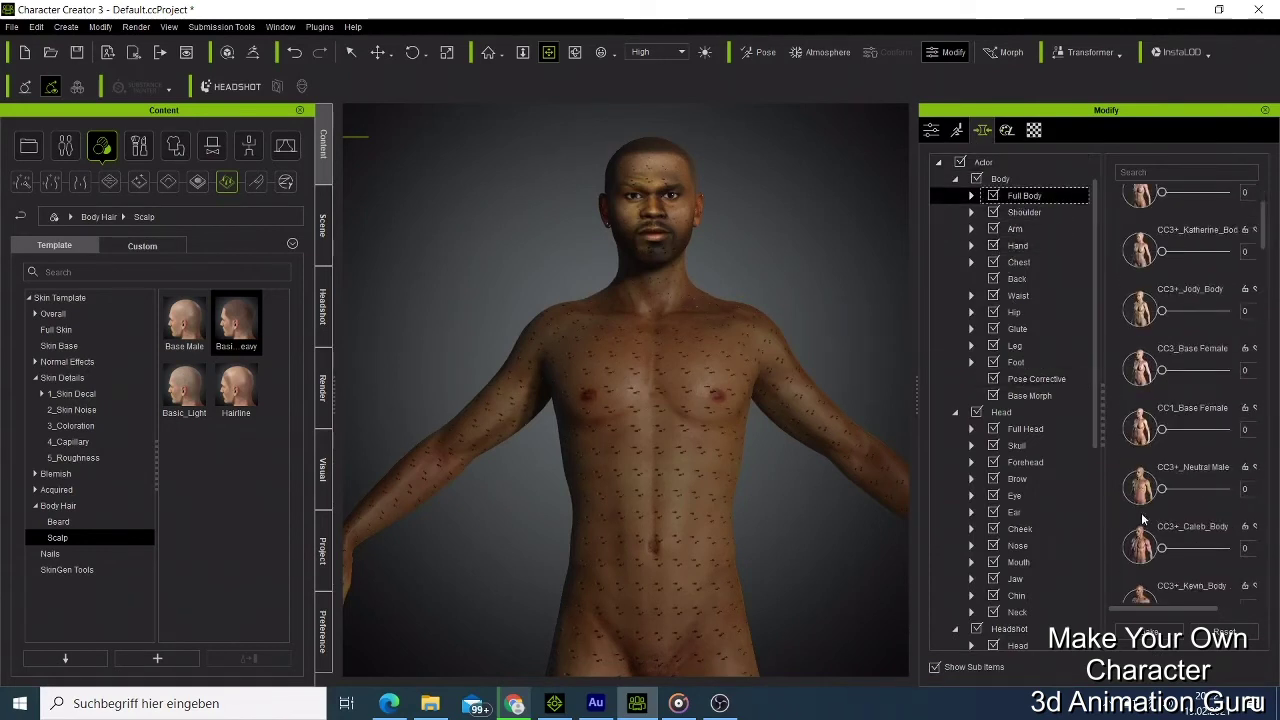
left_click_drag(1163, 515, 1188, 514)
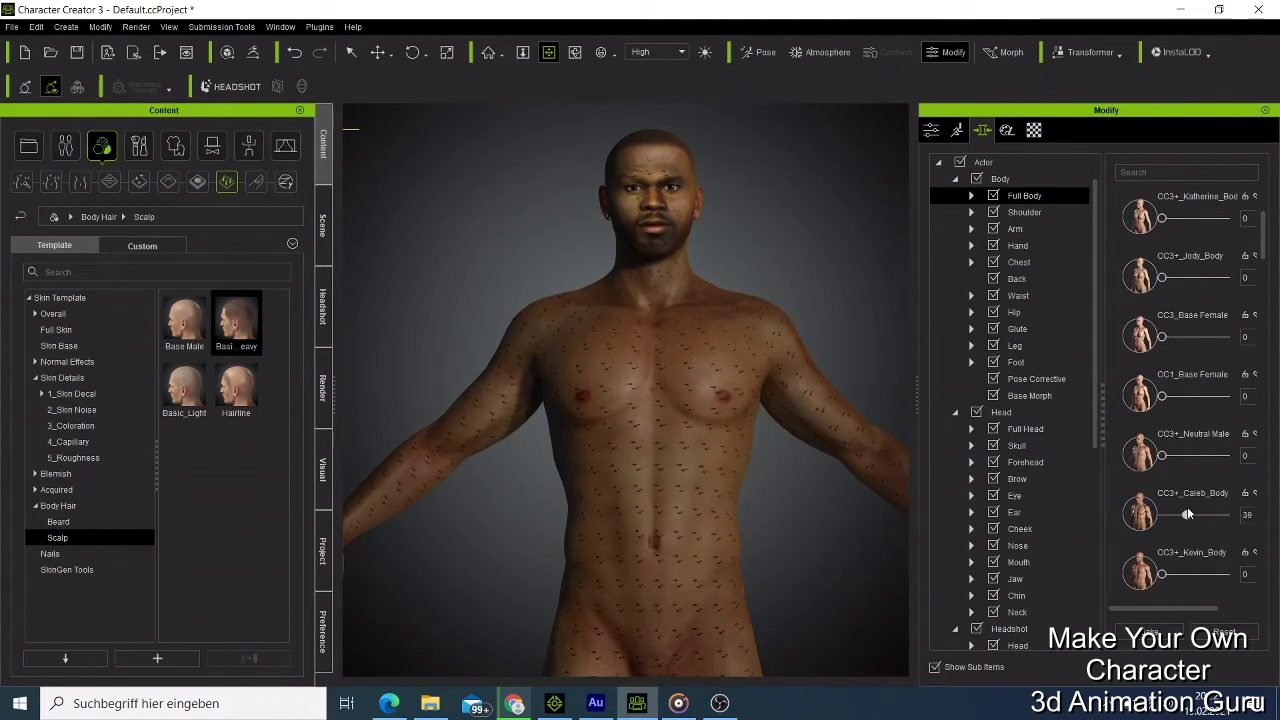
scroll(721, 493, "down", 3)
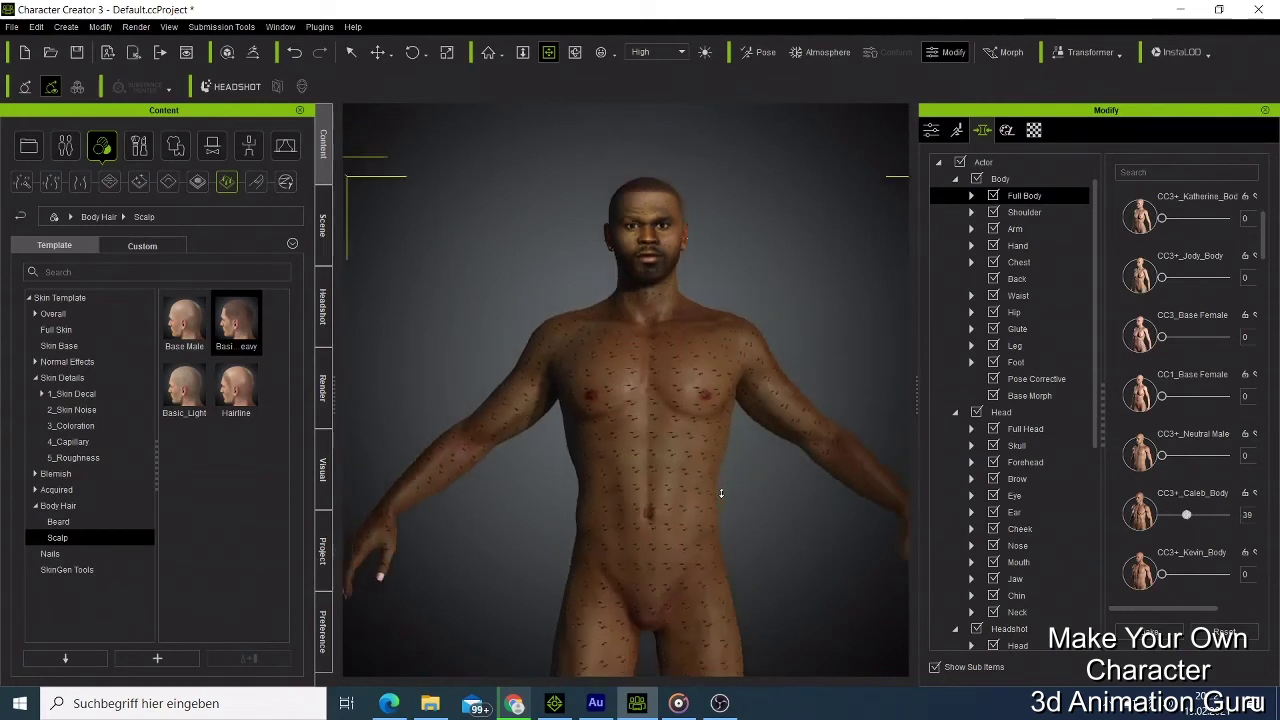
scroll(700, 480, "up", 2)
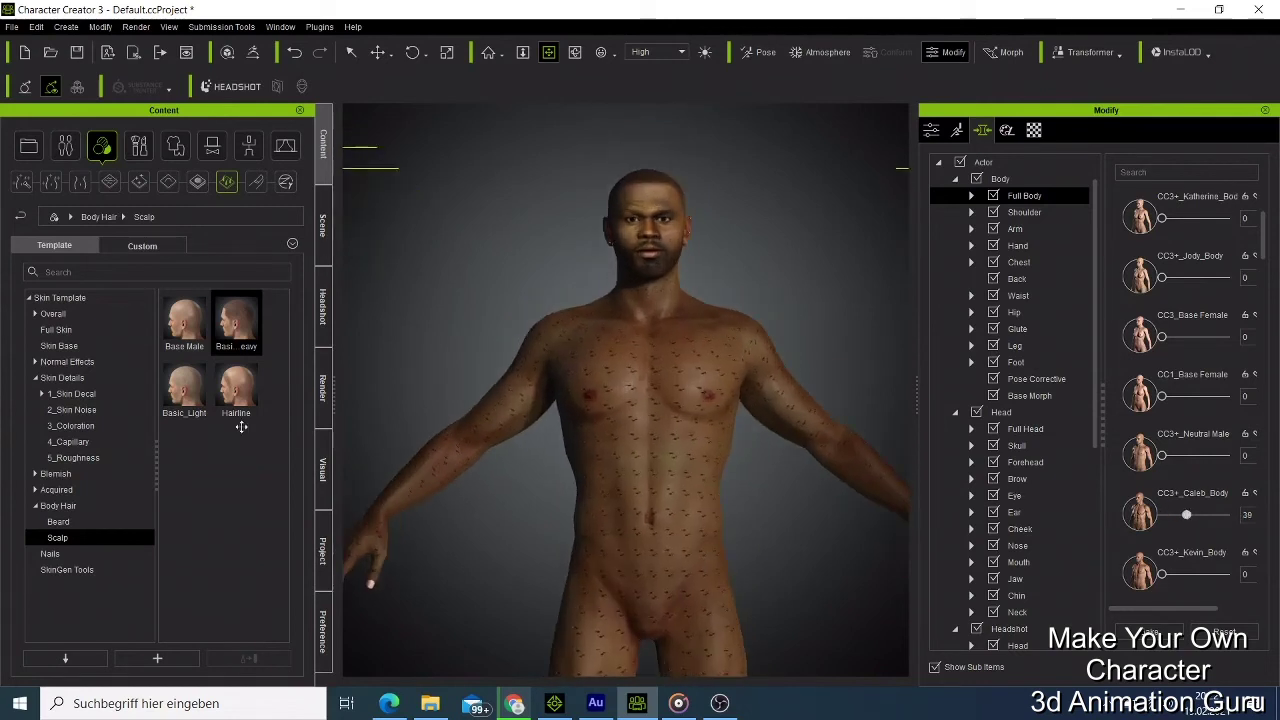
left_click(323, 318)
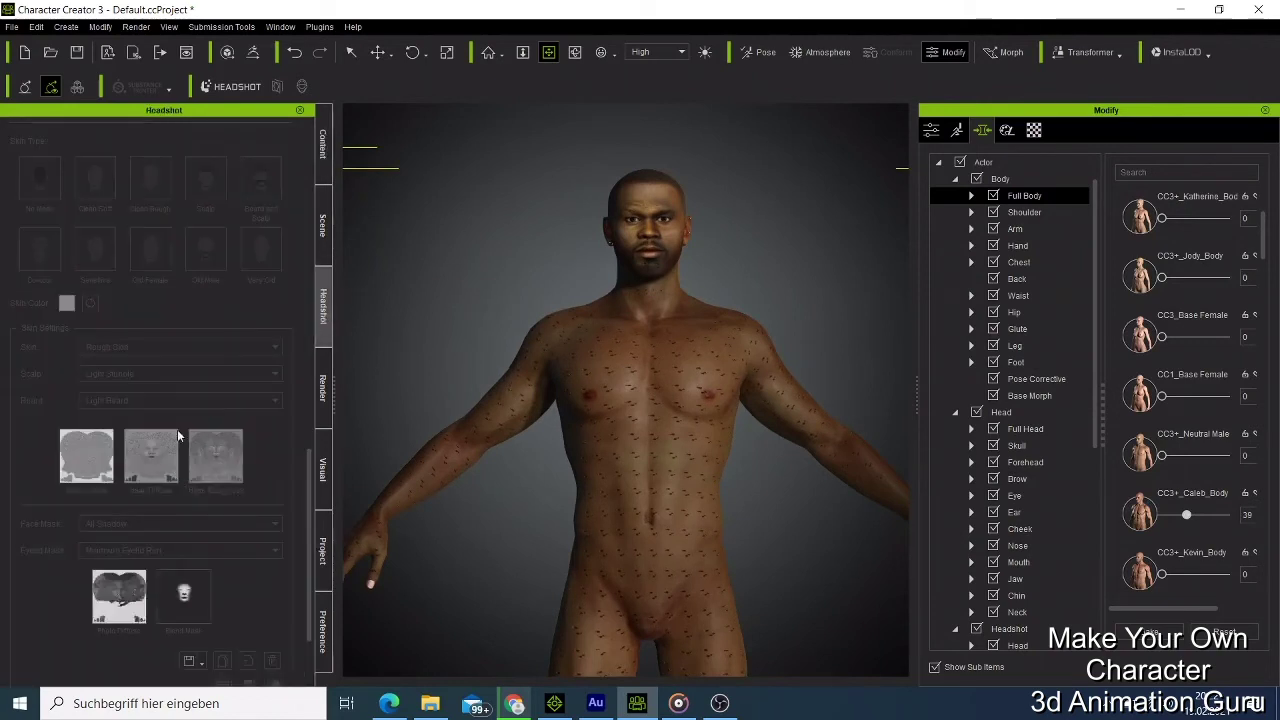
left_click(330, 222)
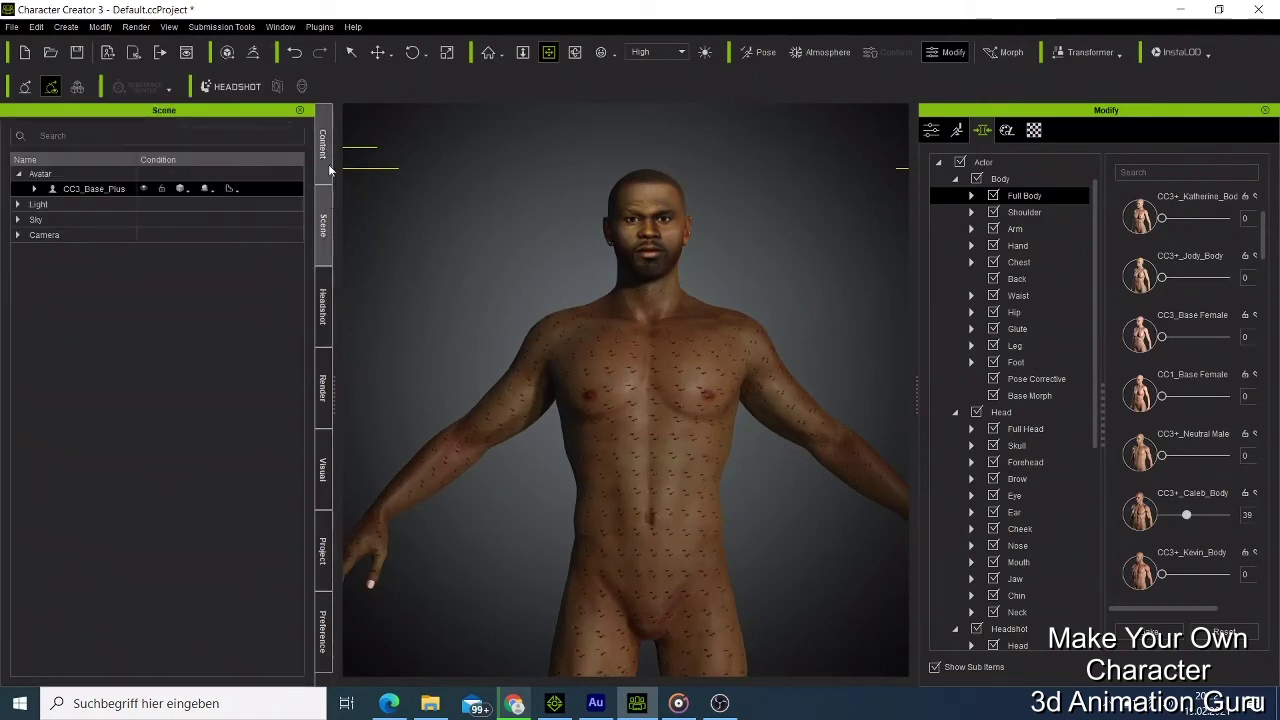
left_click(323, 148)
left_click(60, 329)
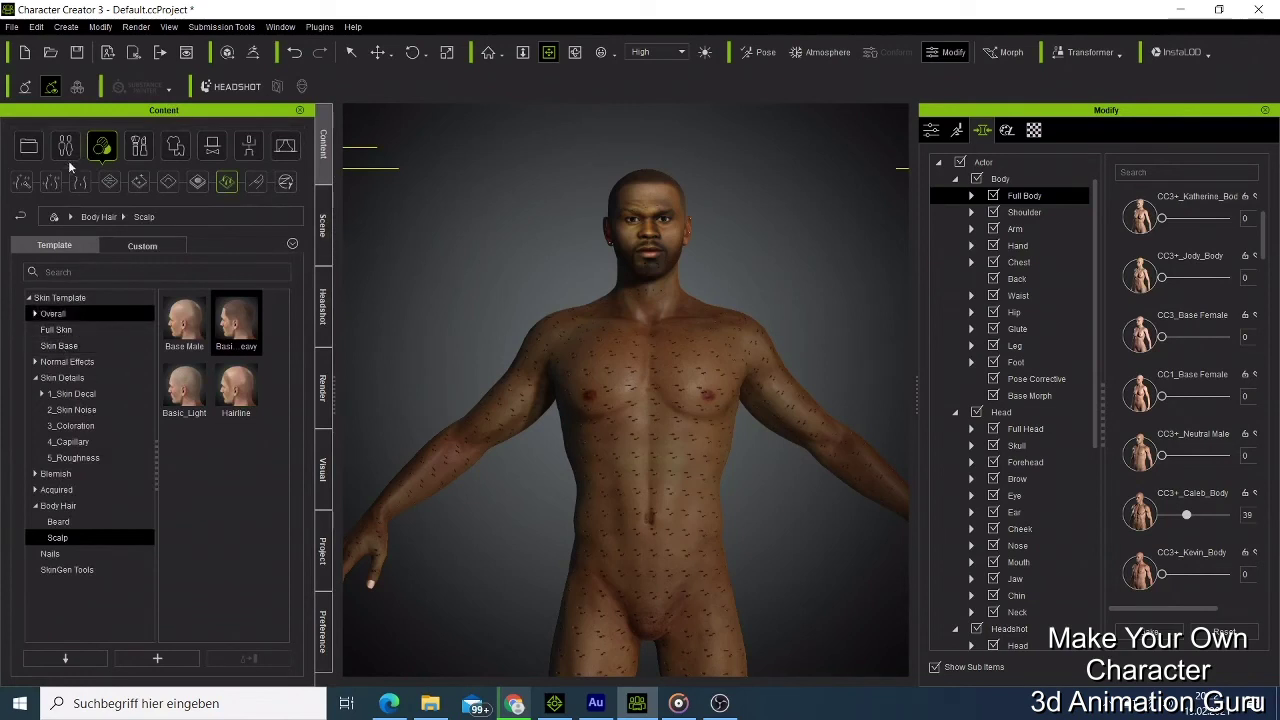
Dress the character in Professional Outfit's close collar long sleeves shirt A using Fit Body Shape, allowing the SkinGen session to deactivate.
left_click(172, 150)
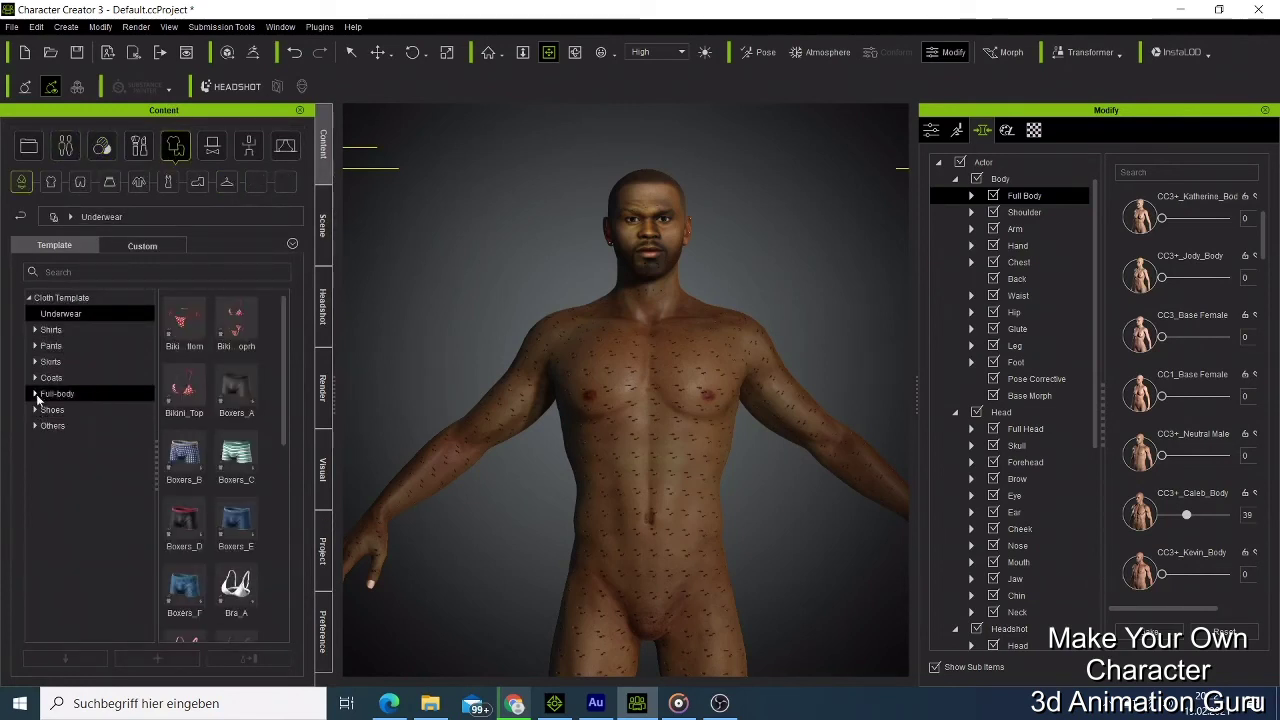
left_click(48, 330)
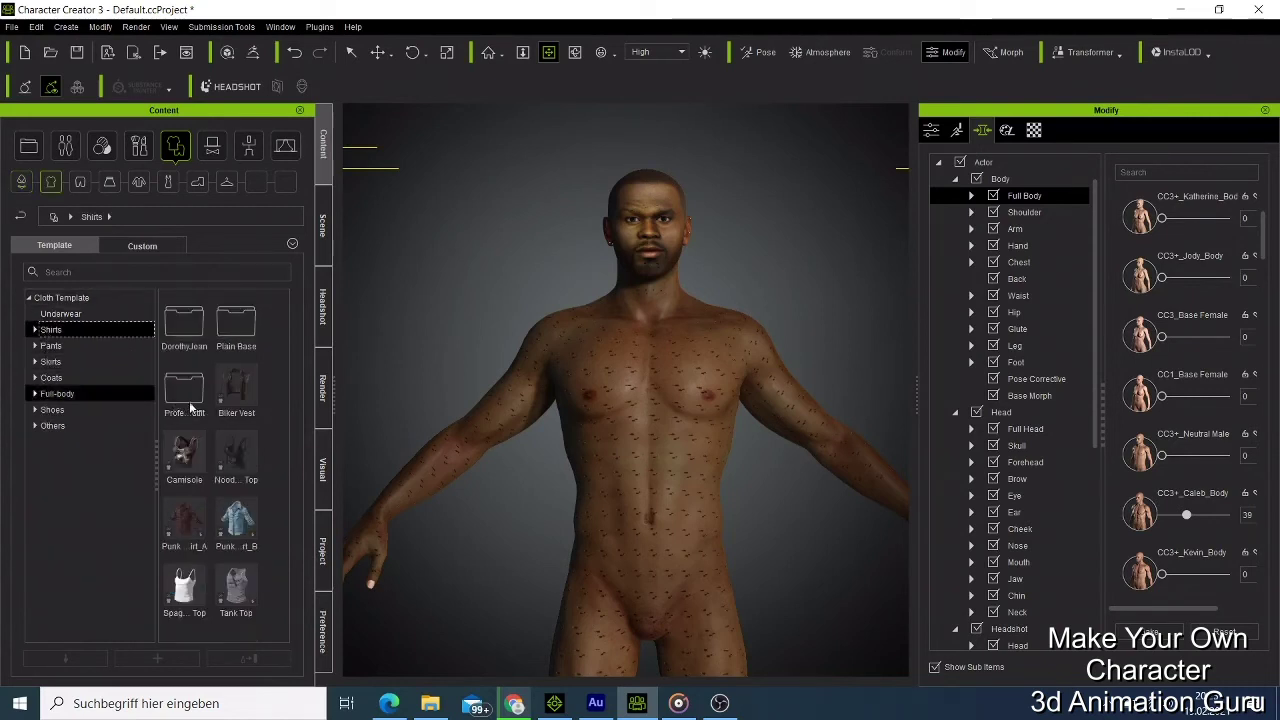
left_click(62, 377)
left_click(72, 394)
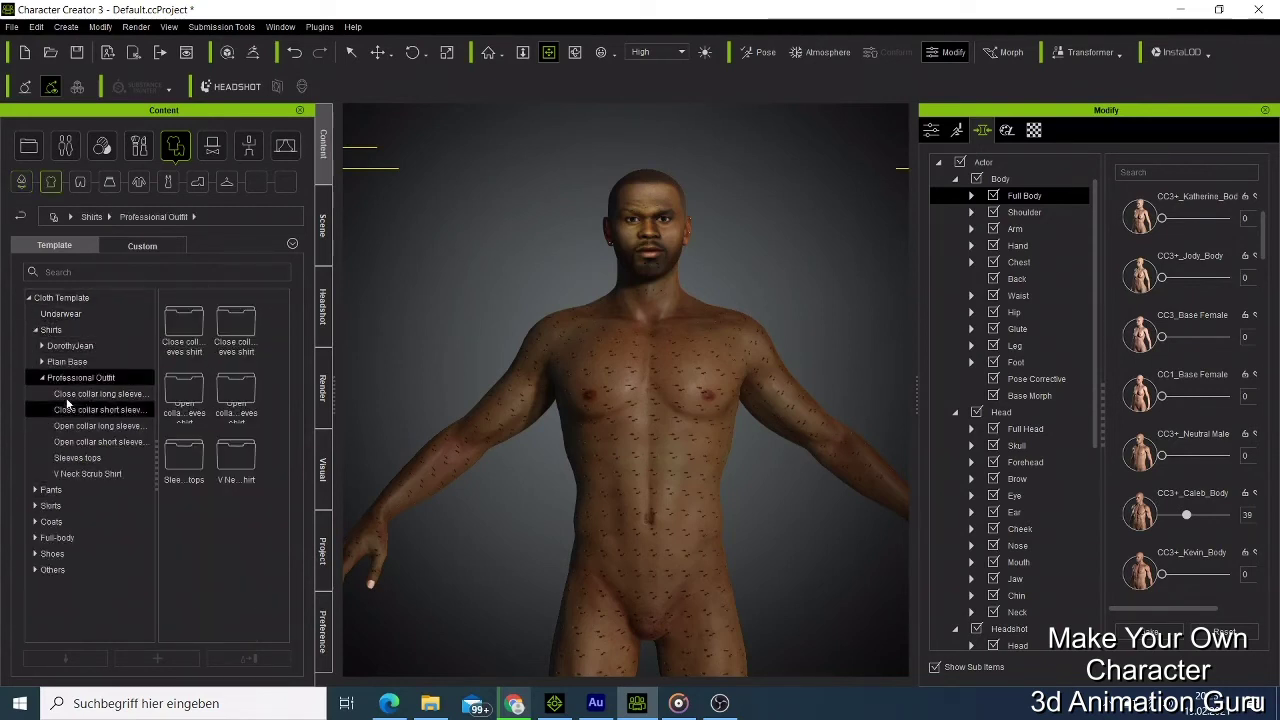
double_click(180, 322)
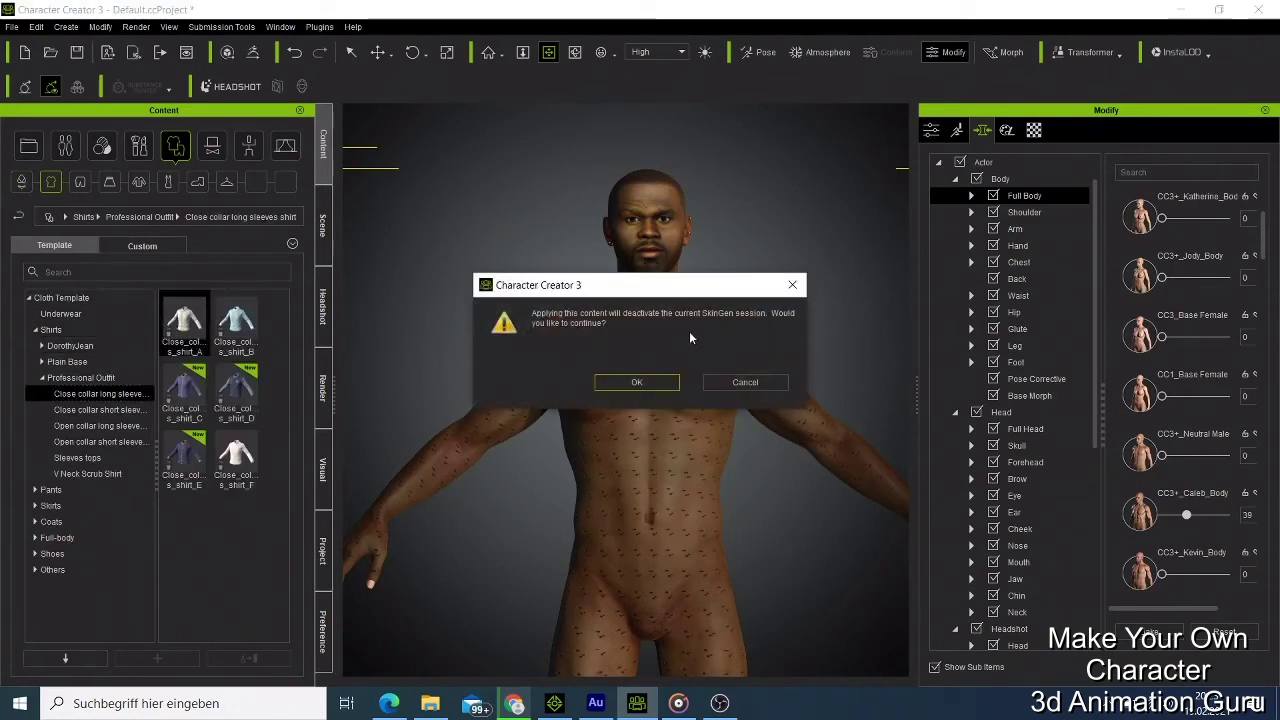
left_click(641, 382)
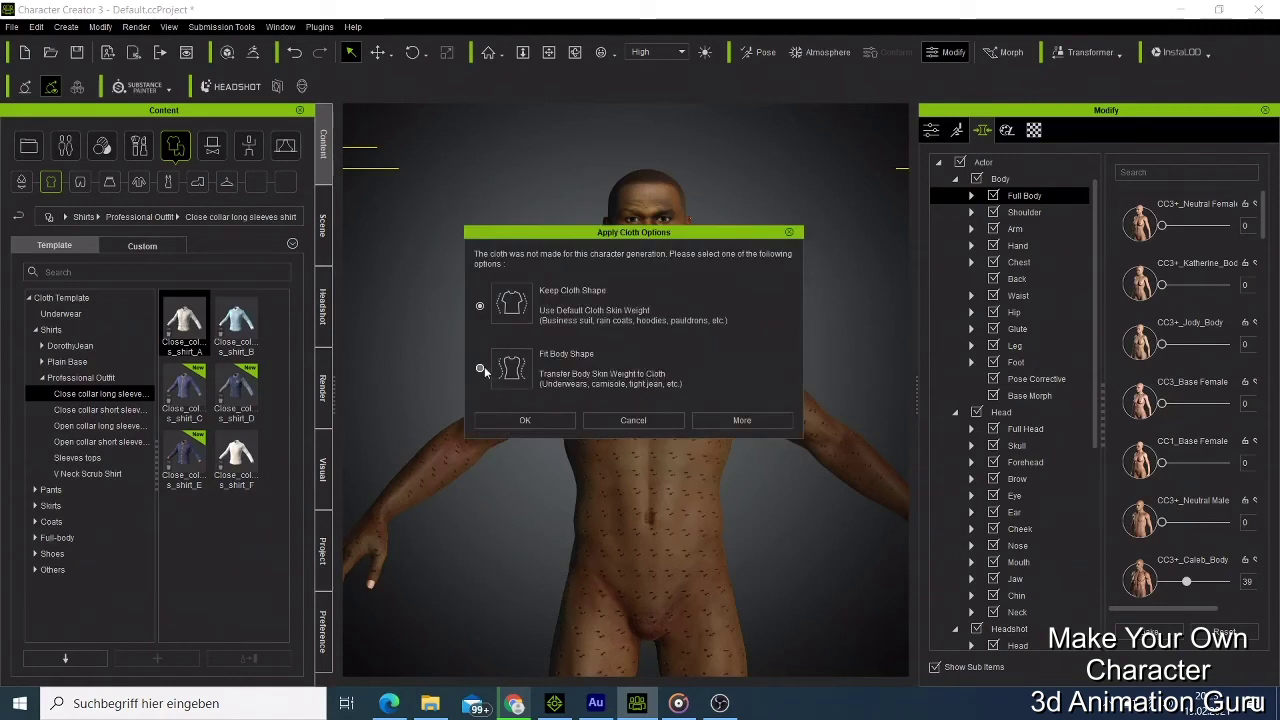
left_click(560, 421)
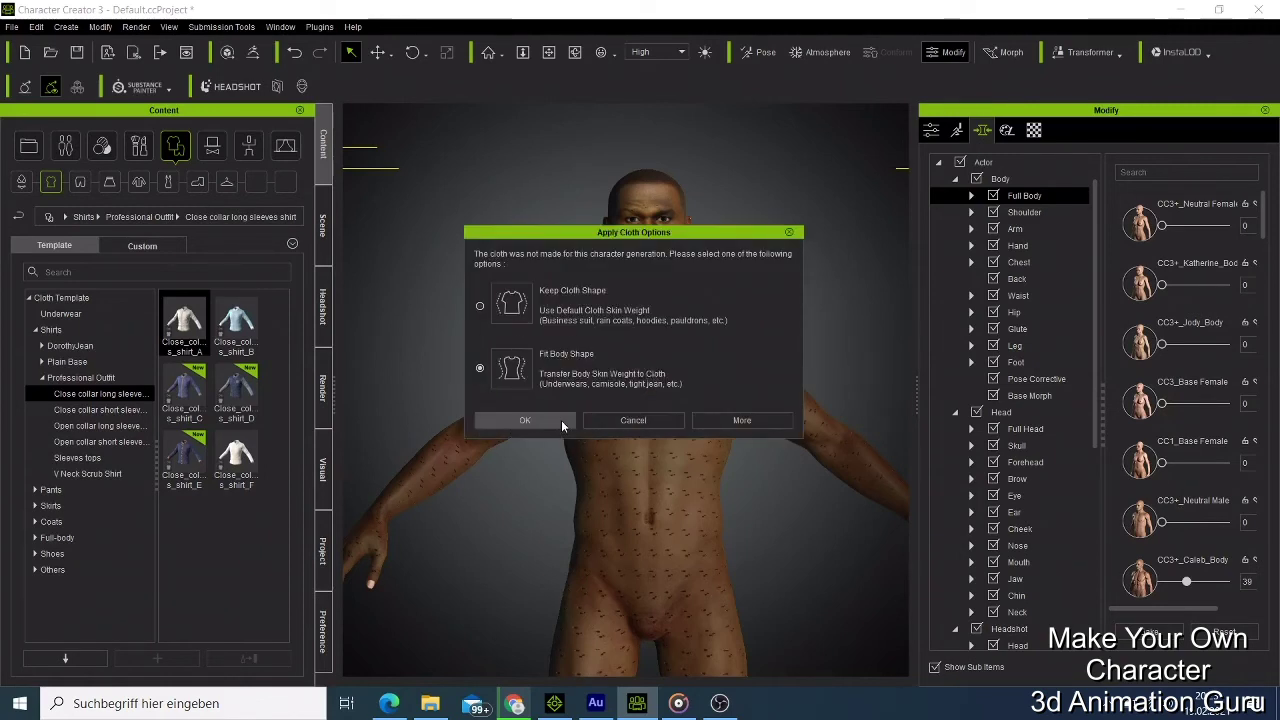
left_click(566, 391)
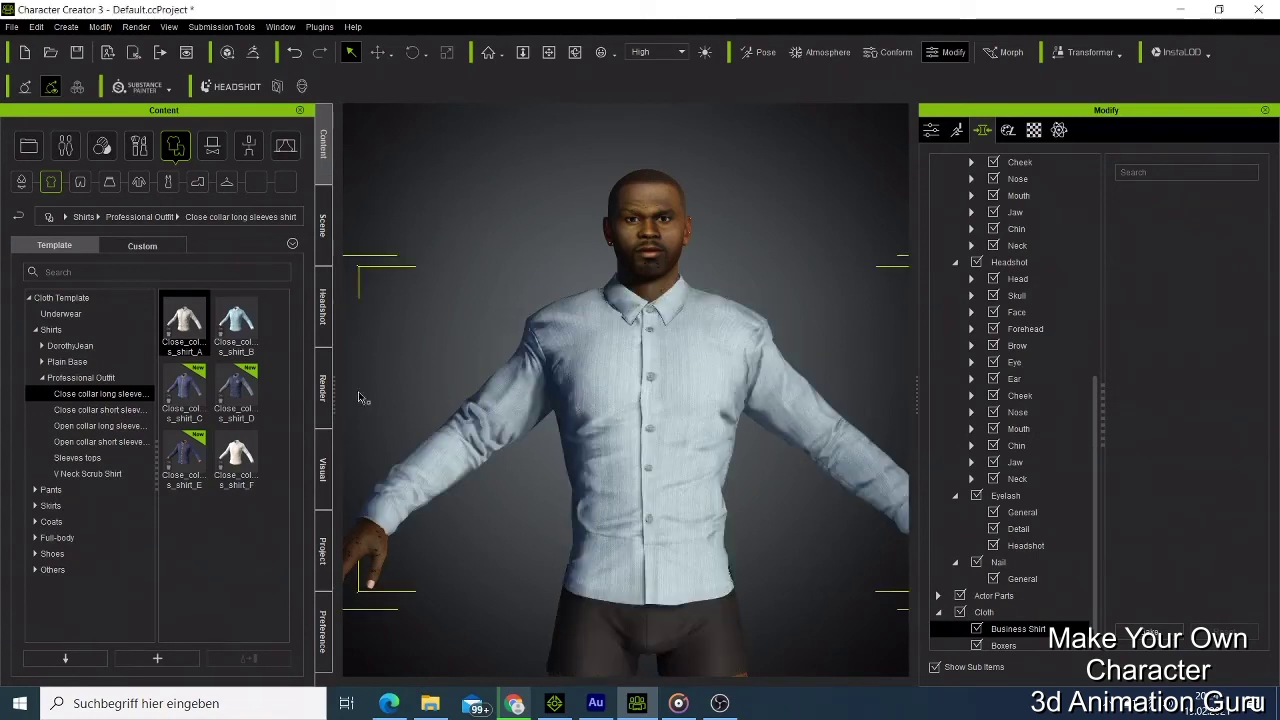
Add Slacks_B from the Professional Outfit pants to the character using the Fit Body Shape option.
left_click(44, 491)
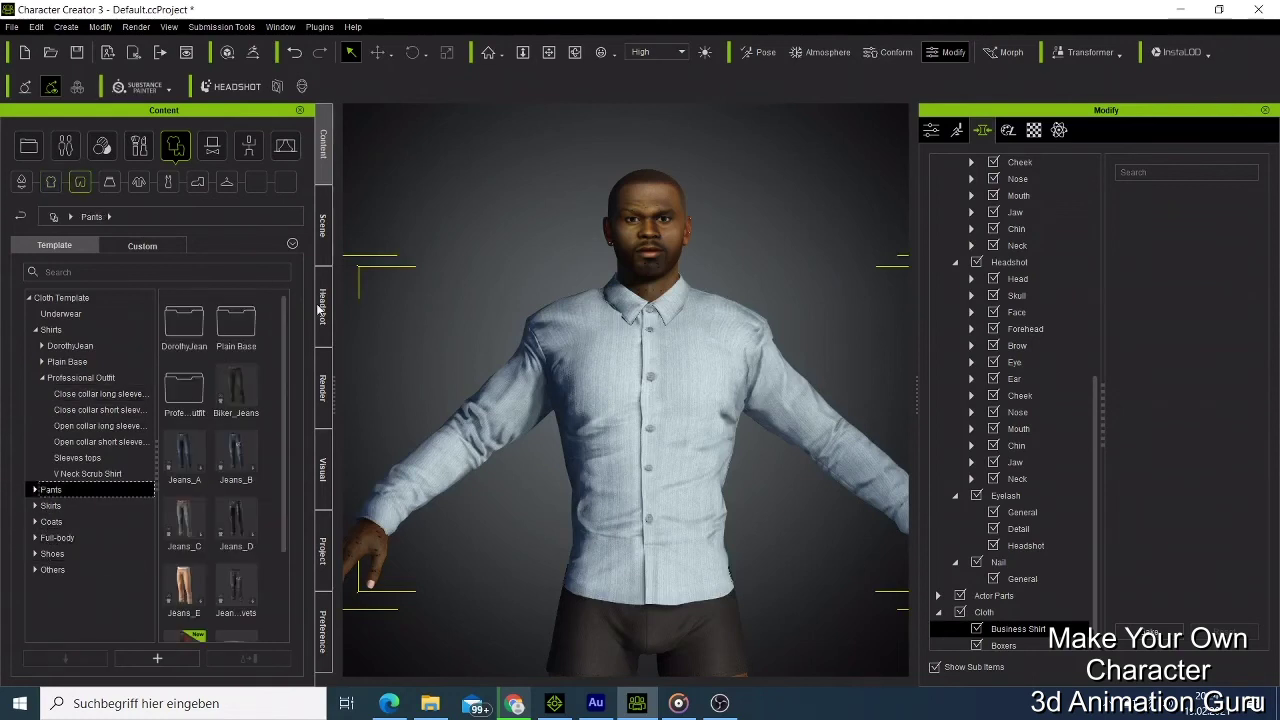
double_click(195, 398)
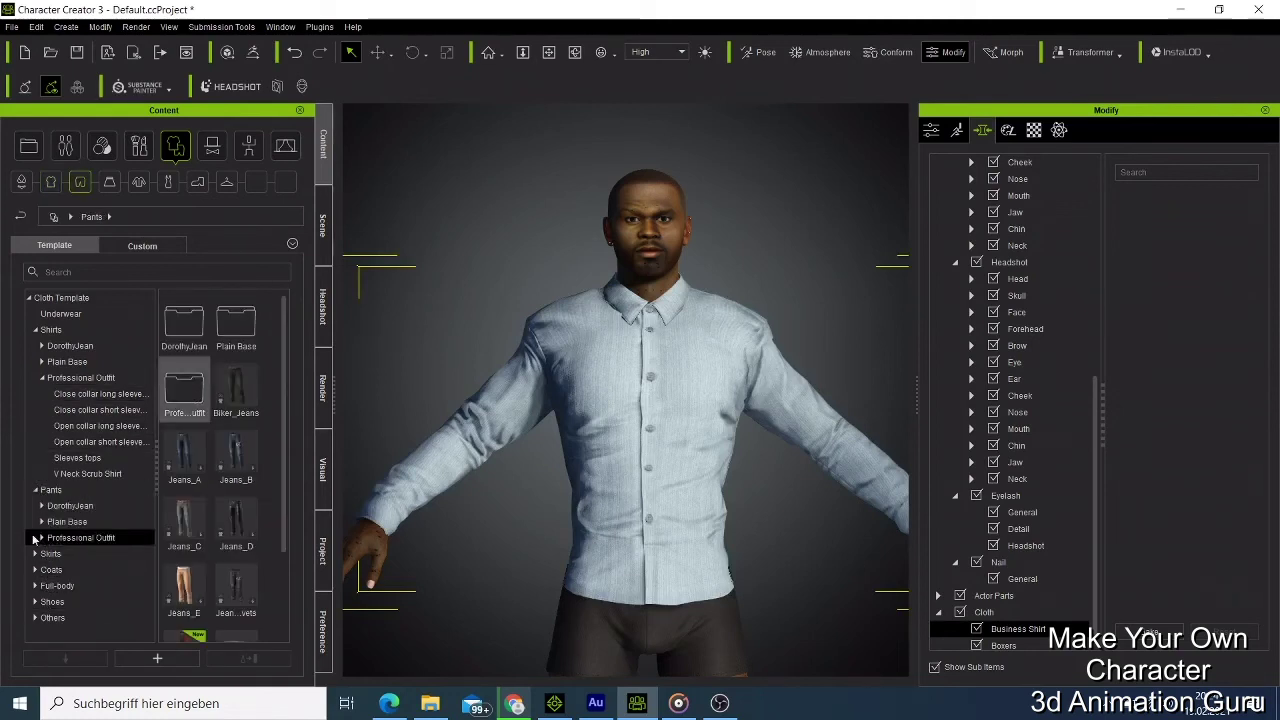
left_click(68, 571)
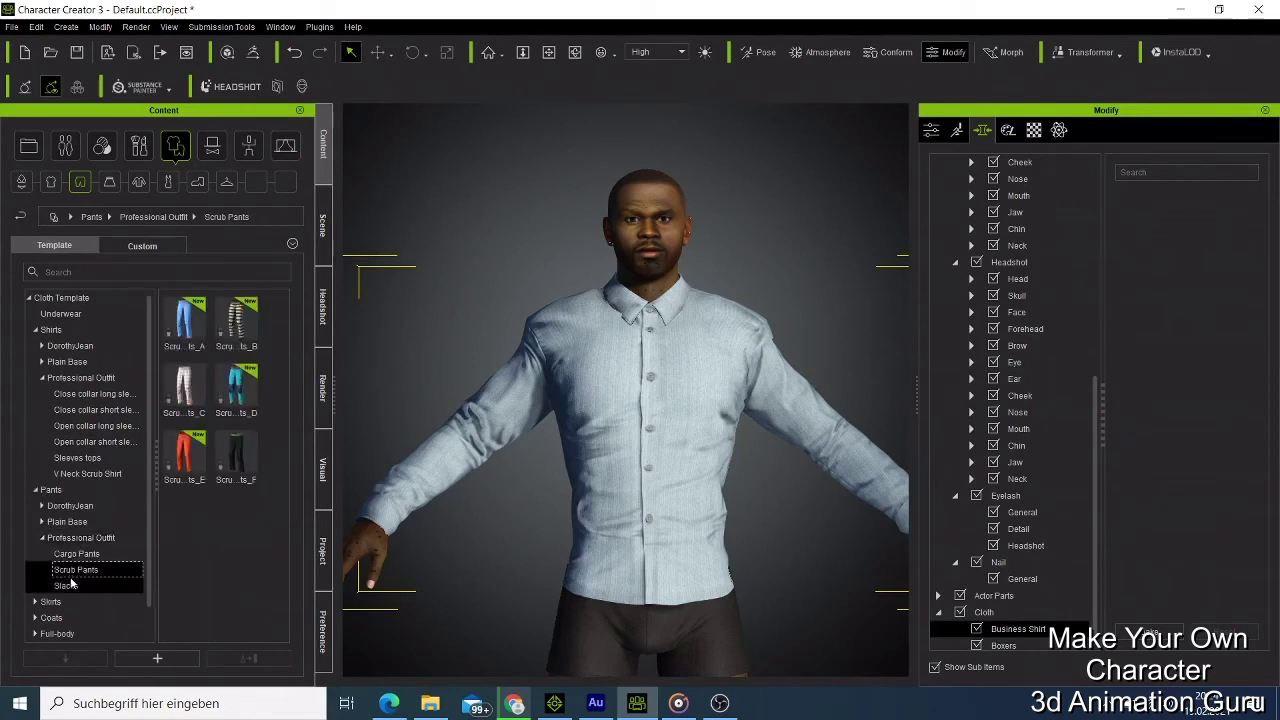
left_click(66, 585)
double_click(230, 320)
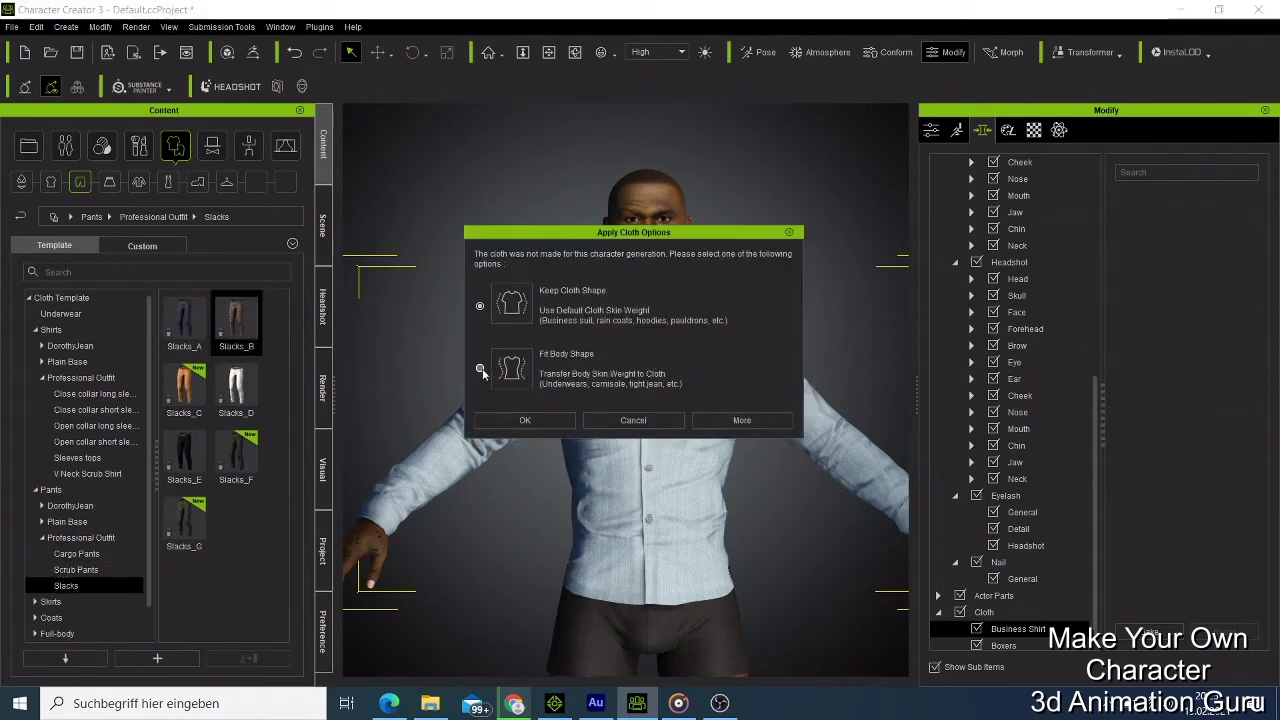
left_click(510, 418)
left_click(515, 420)
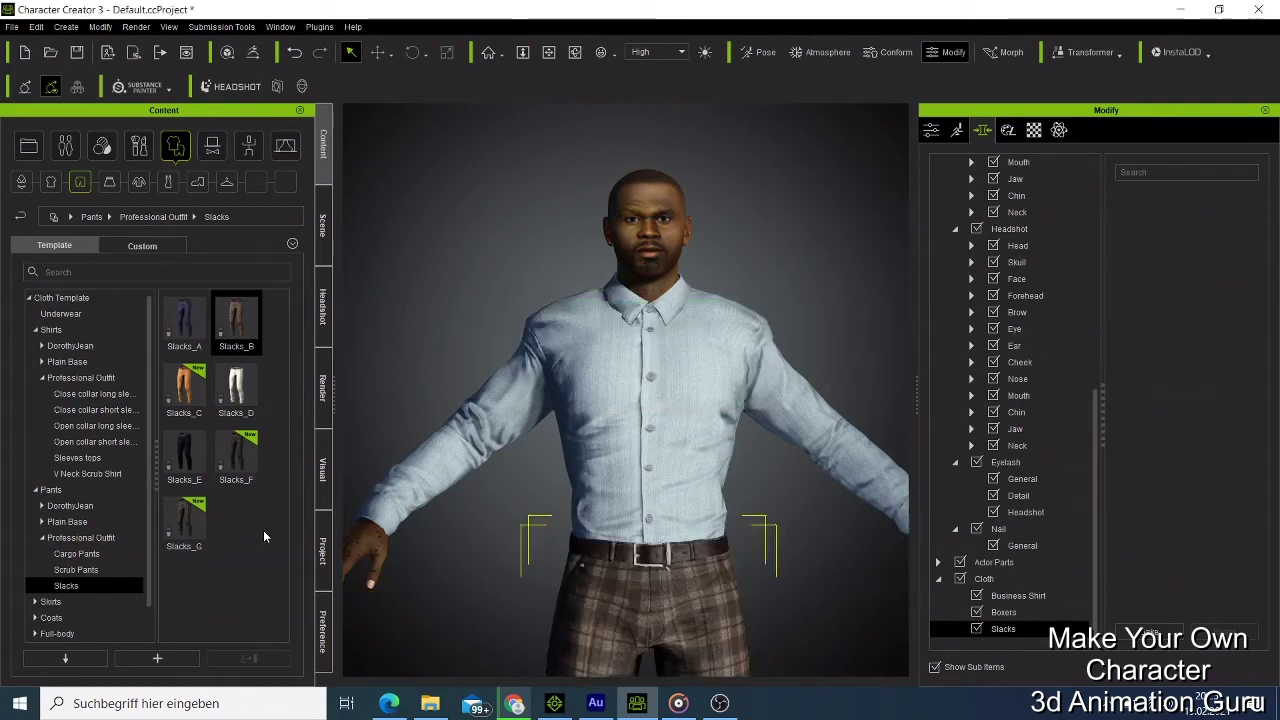
Add Business Suit jacket B from the Professional Outfit coats to the character using the Fit Body Shape option.
scroll(638, 466, "down", 3)
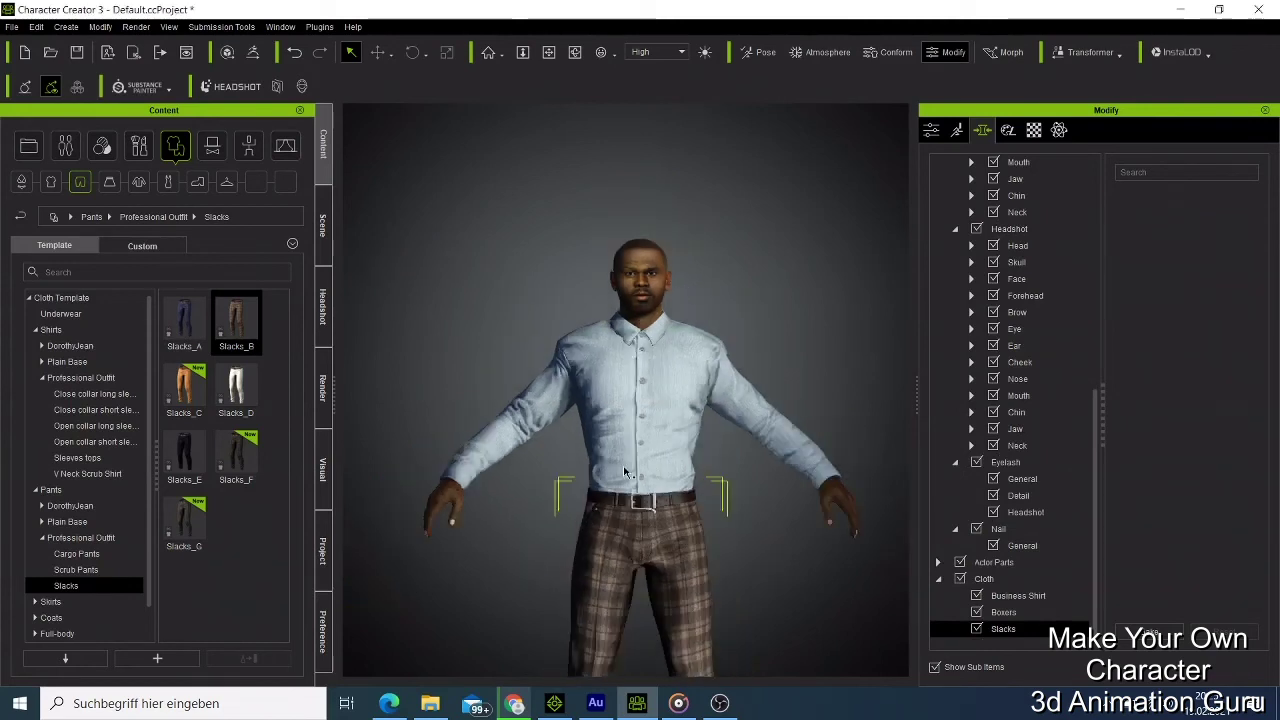
scroll(624, 472, "down", 1)
scroll(55, 610, "down", 1)
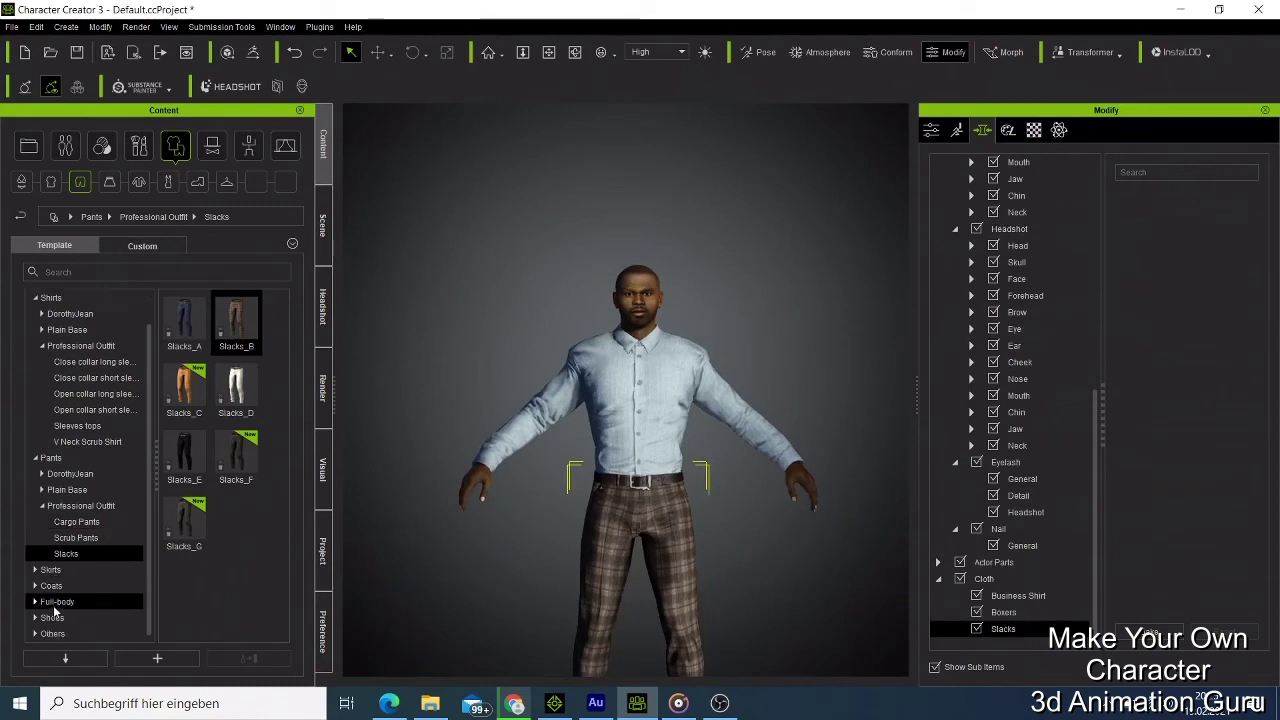
left_click(66, 589)
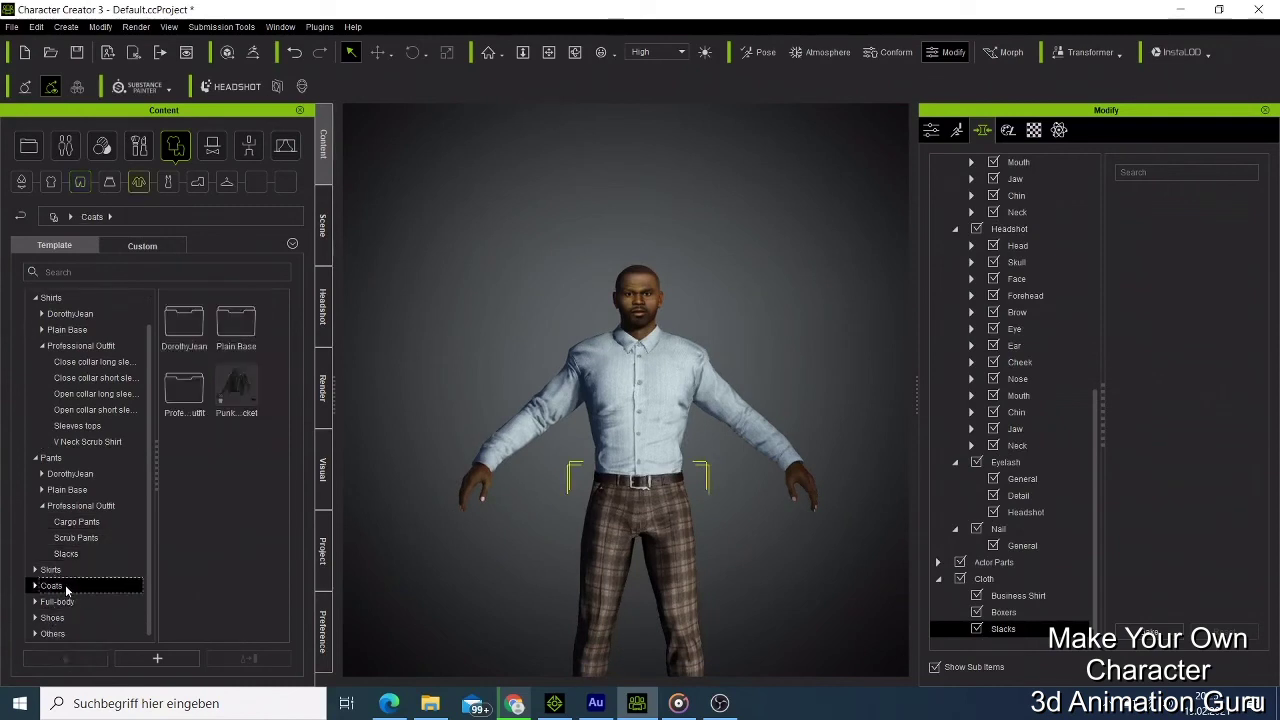
left_click(186, 337)
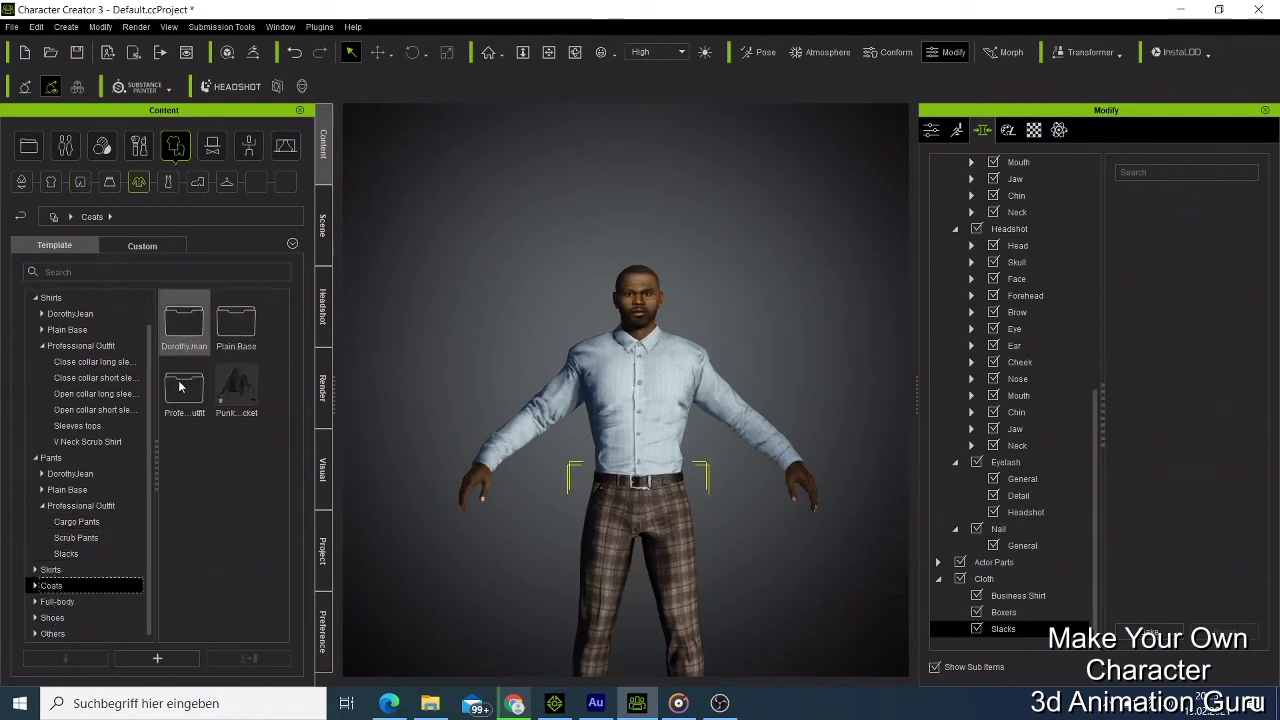
double_click(181, 386)
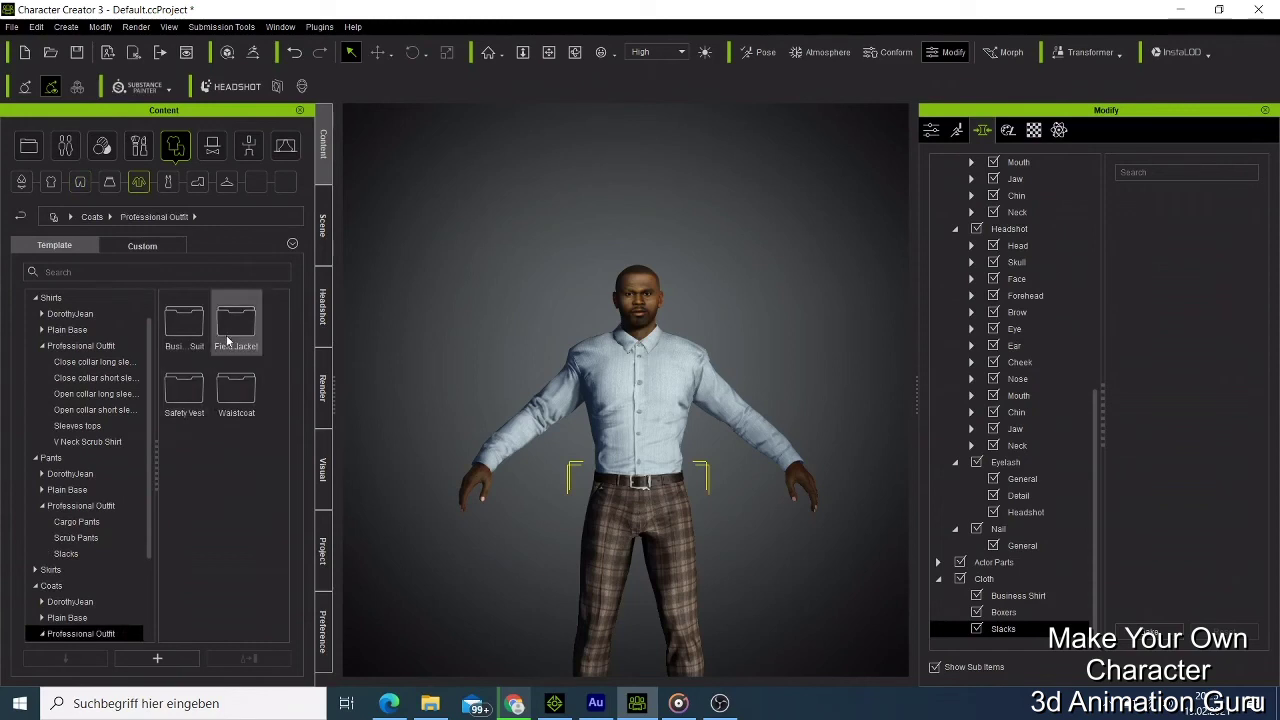
double_click(198, 336)
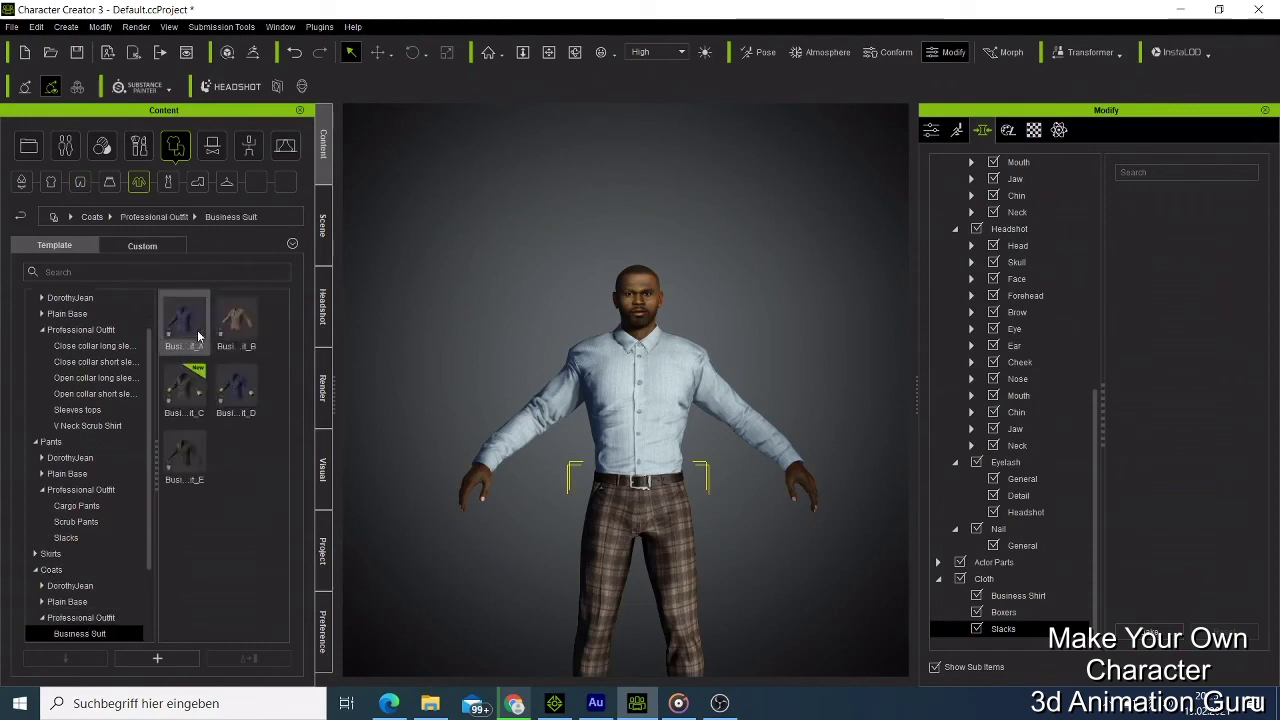
double_click(225, 328)
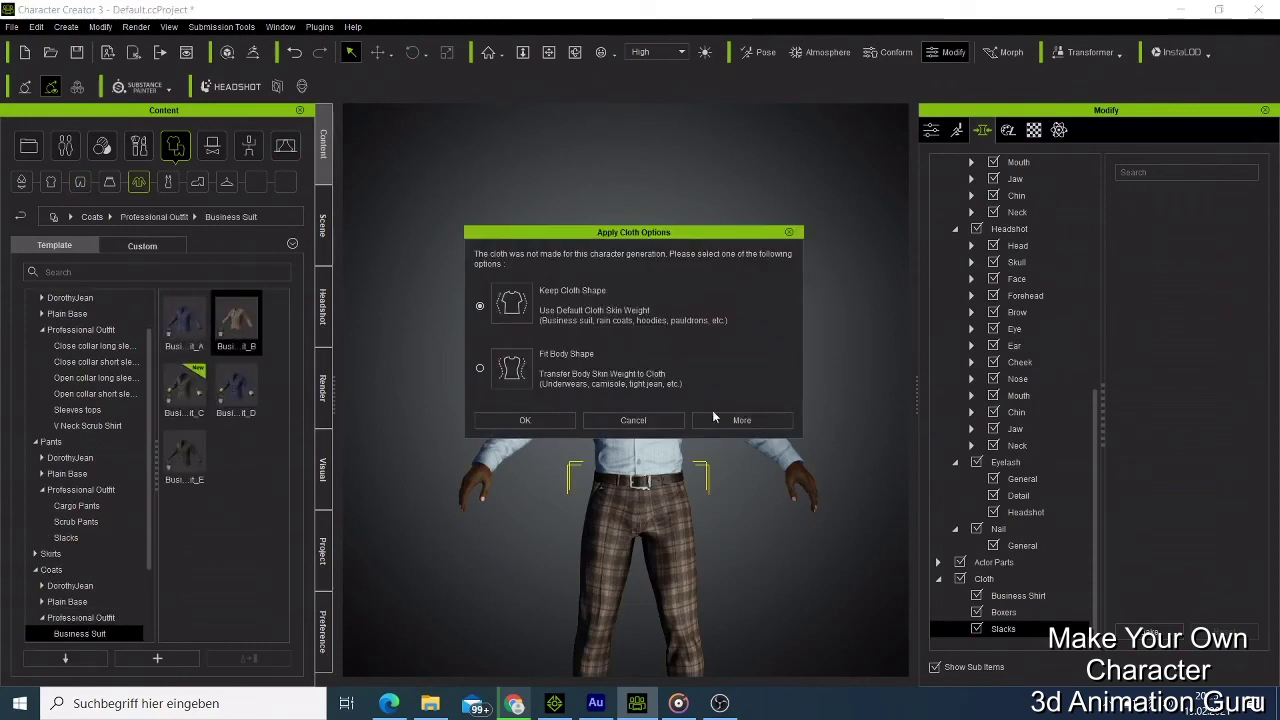
left_click(481, 368)
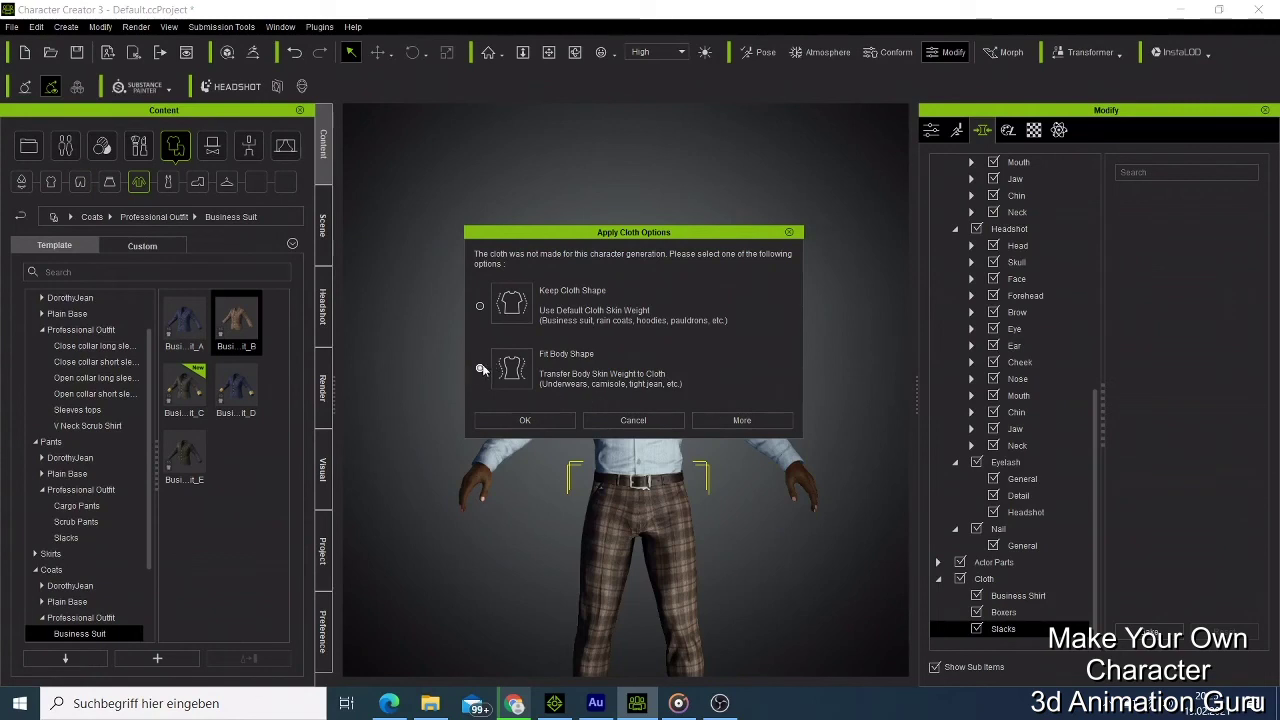
left_click(531, 420)
left_click(529, 420)
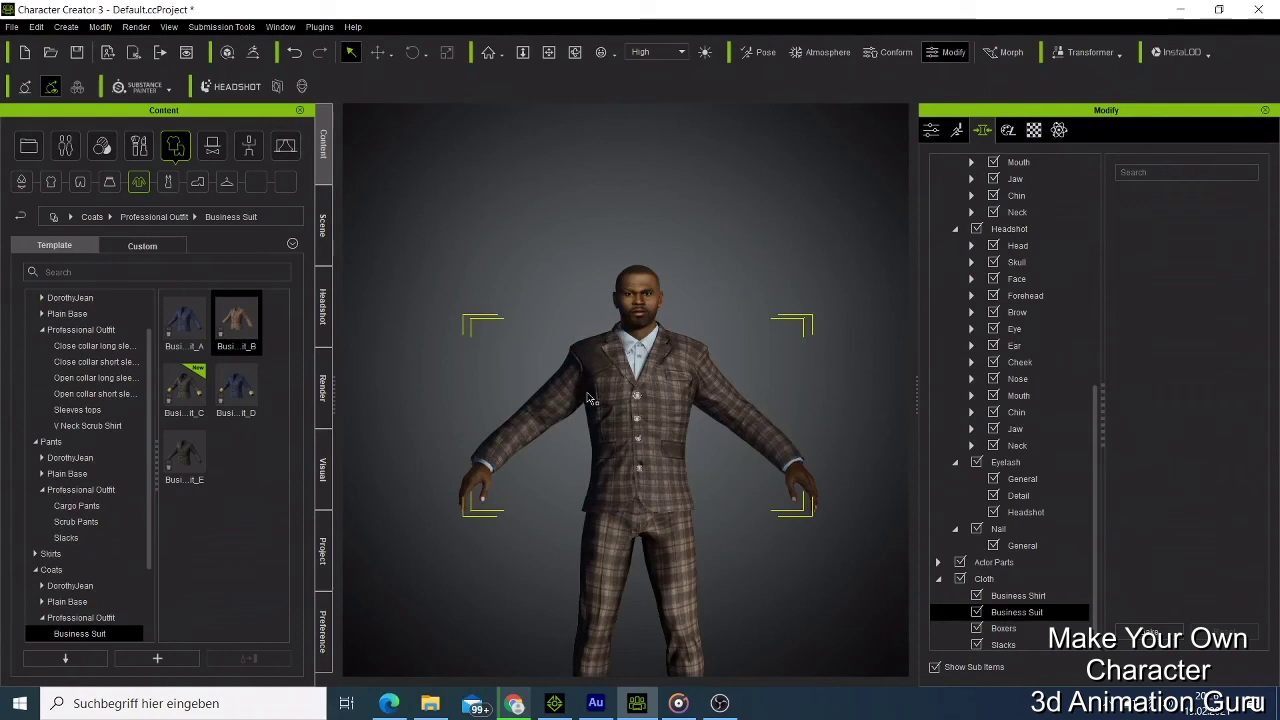
Find the Thick Necktie templates among the other Professional Outfit items and apply necktie F with Keep Cloth Shape.
scroll(40, 615, "down", 2)
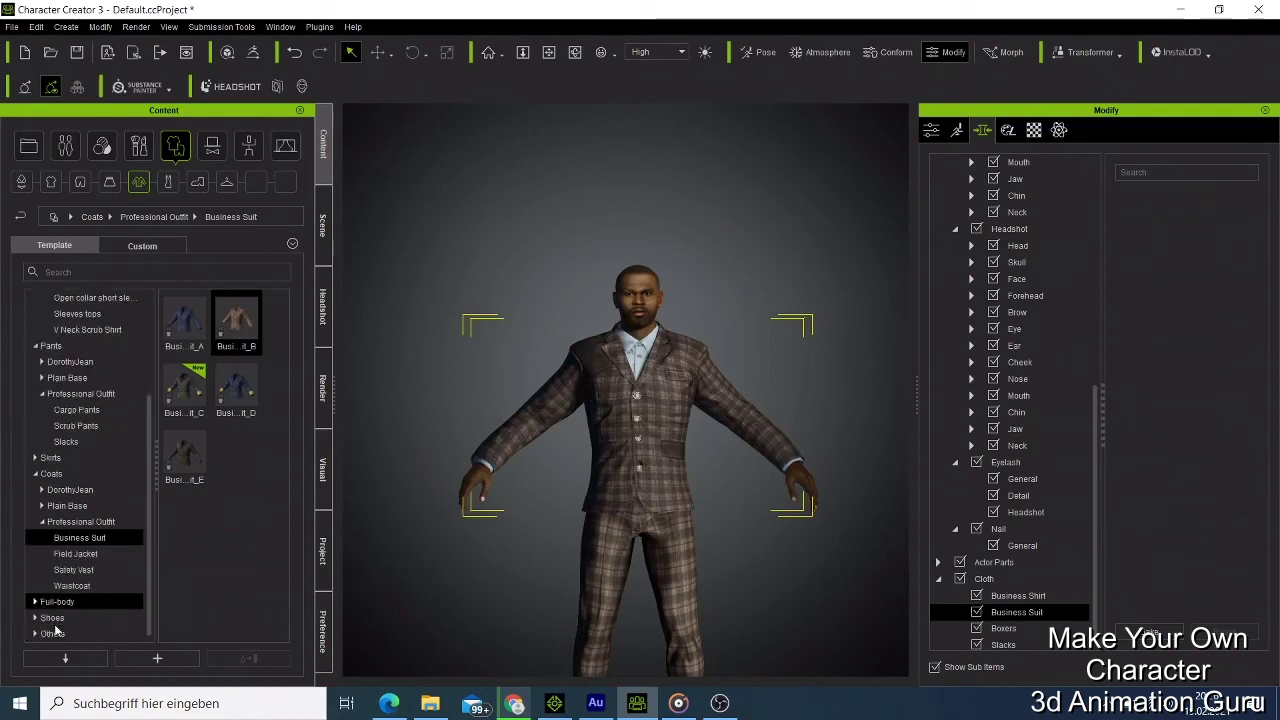
left_click(50, 634)
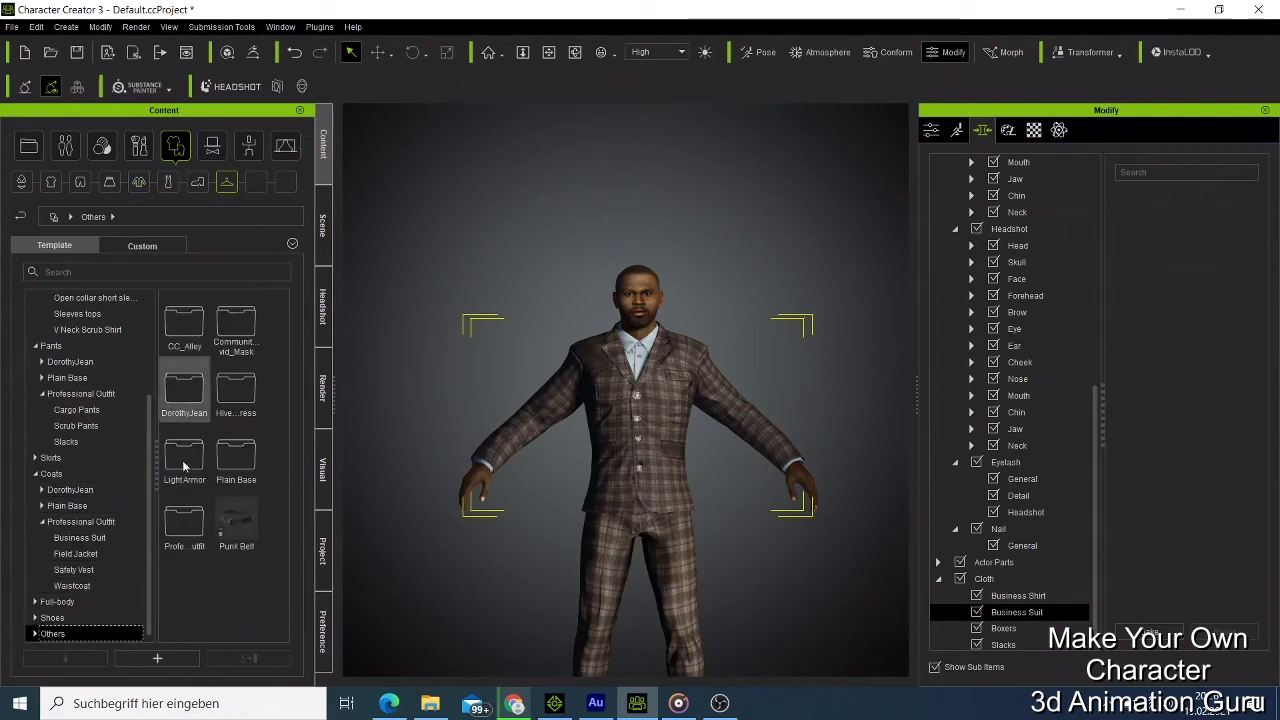
double_click(168, 535)
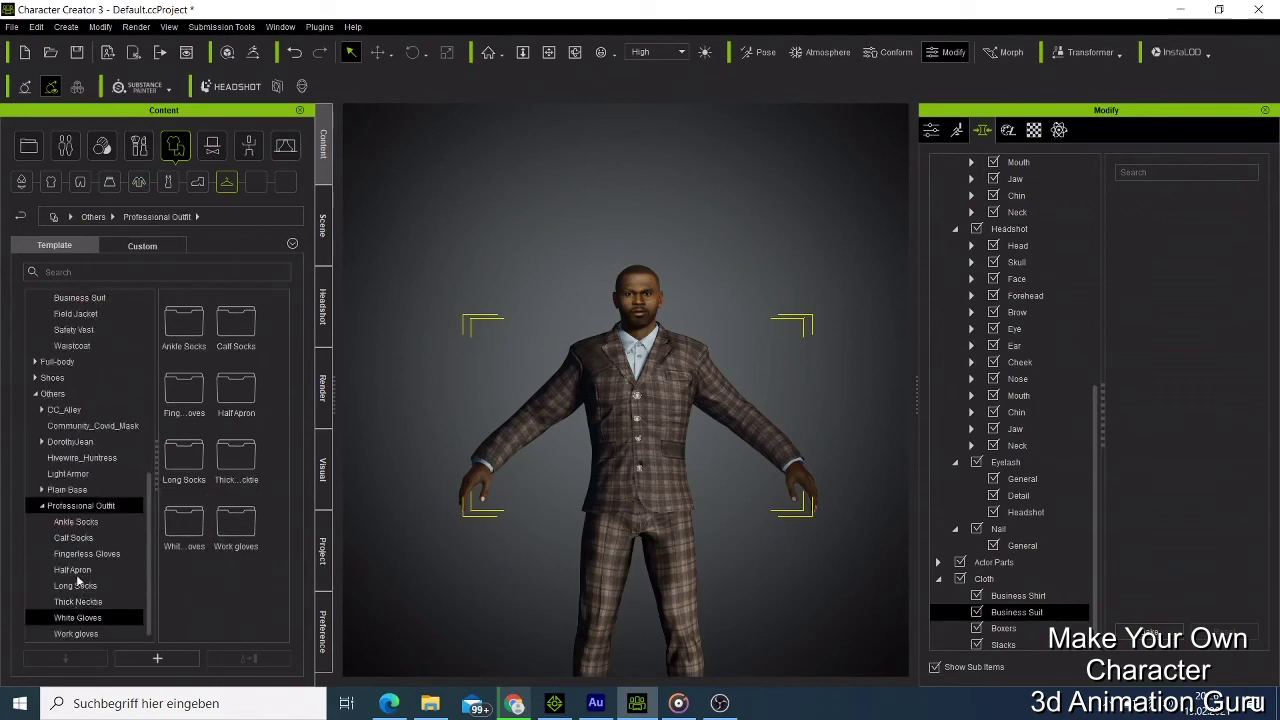
scroll(84, 545, "down", 3)
left_click(84, 526)
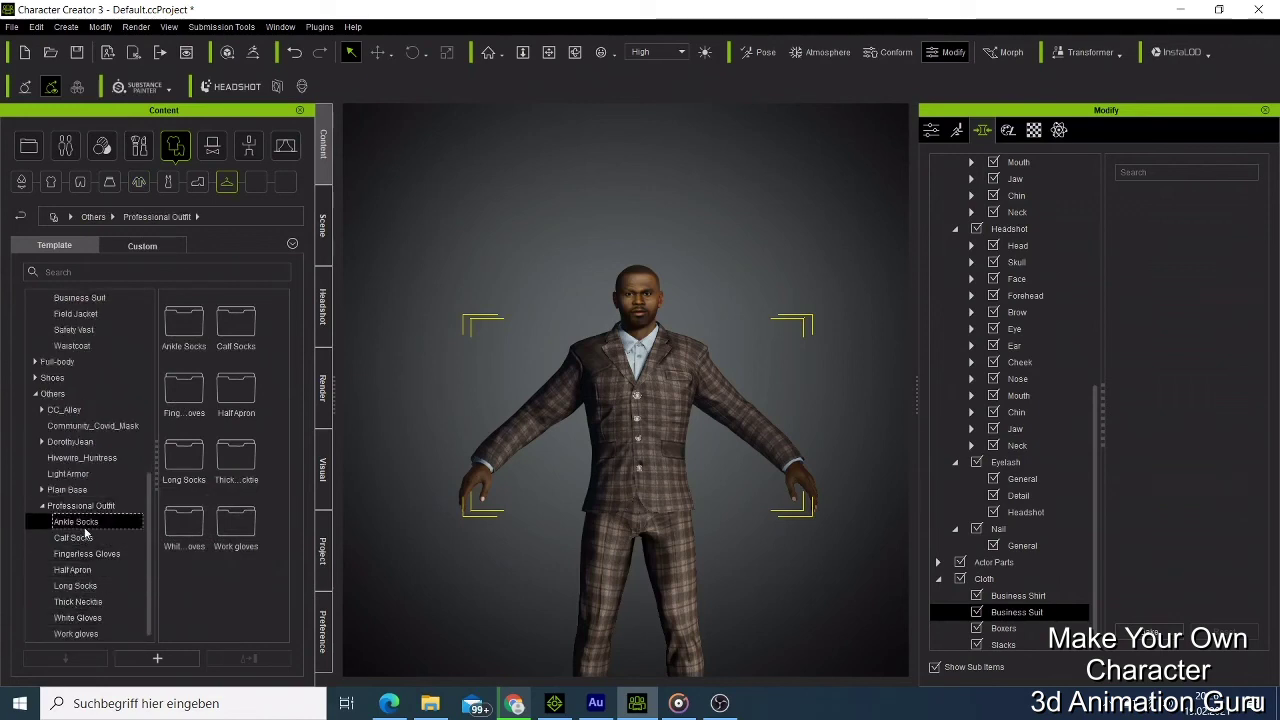
left_click(84, 538)
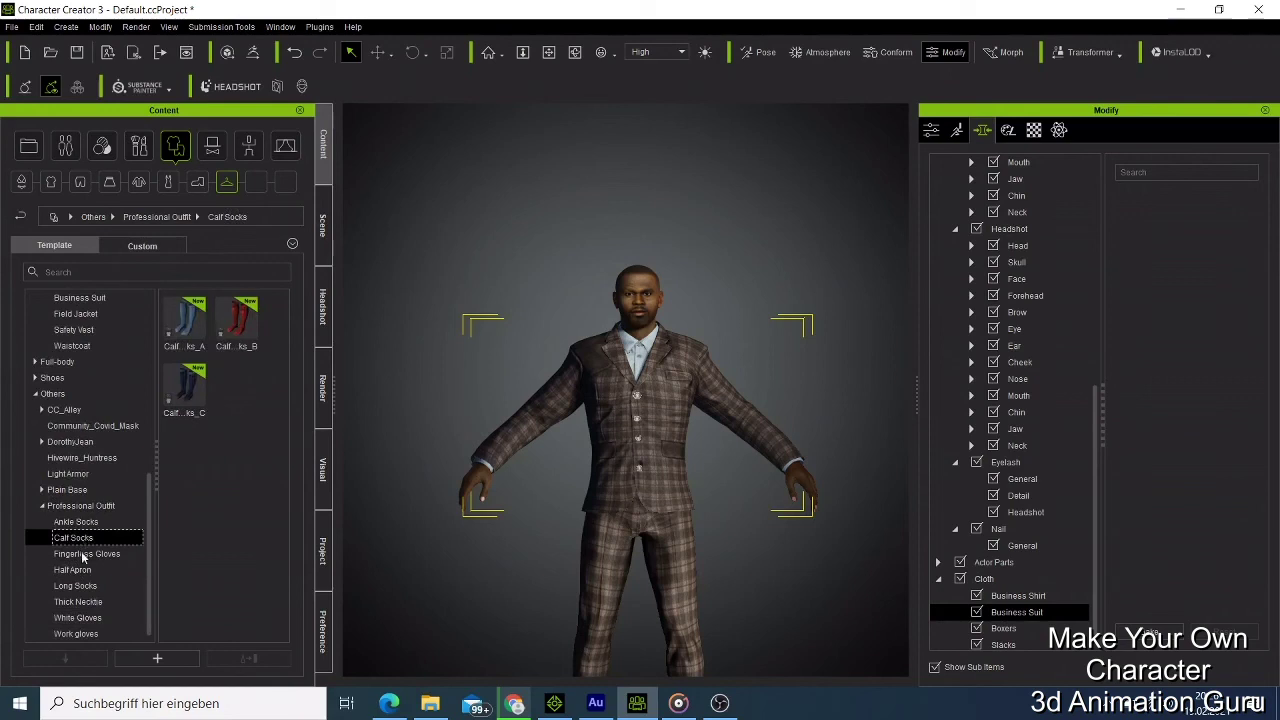
left_click(84, 554)
left_click(75, 569)
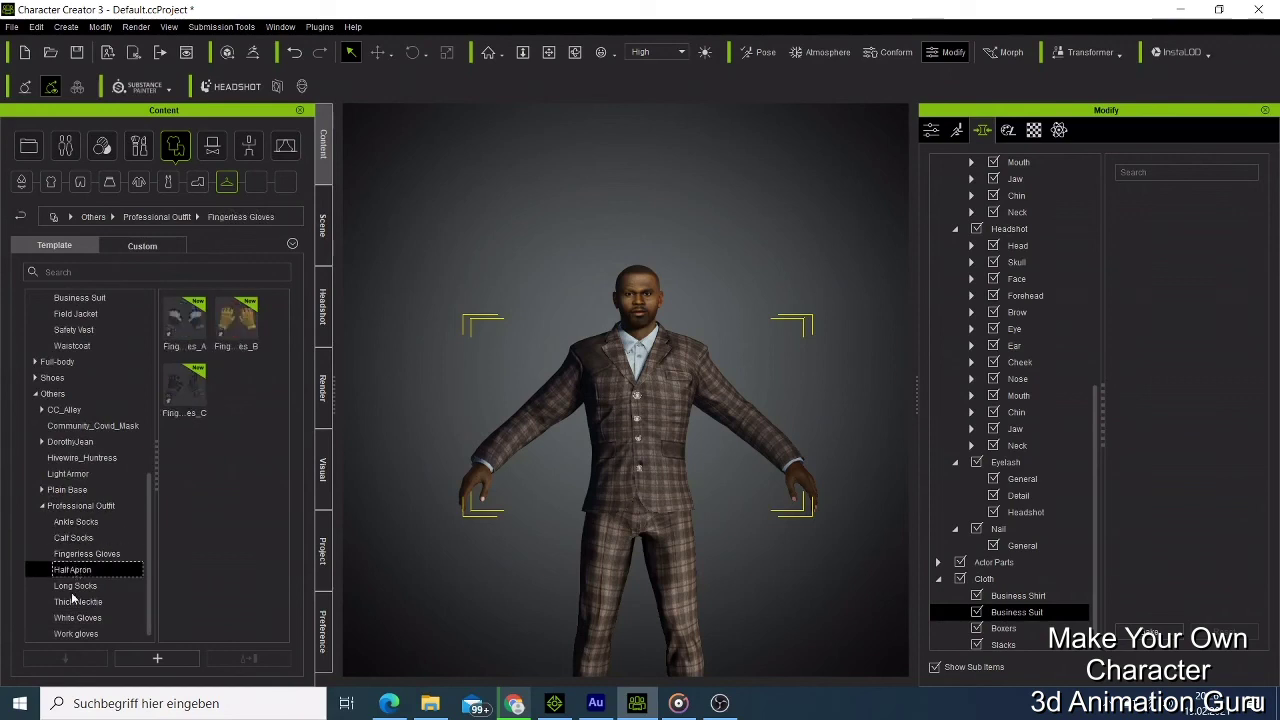
left_click(72, 619)
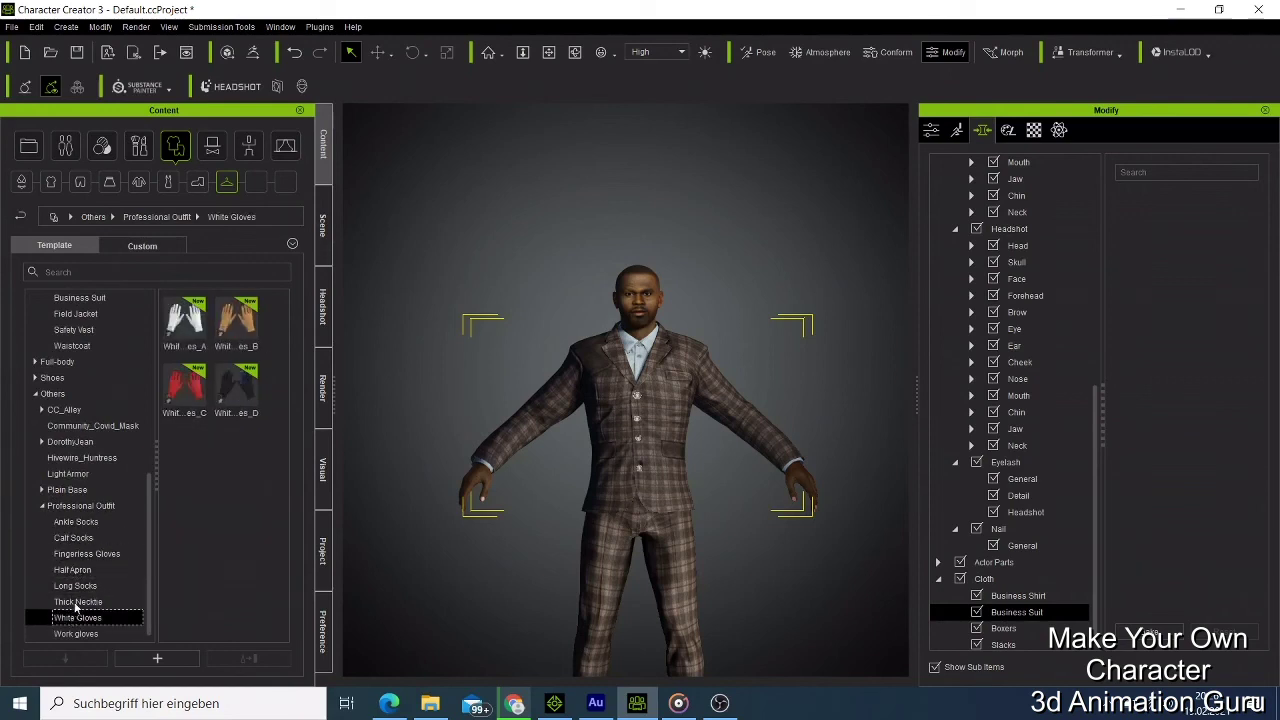
left_click(76, 603)
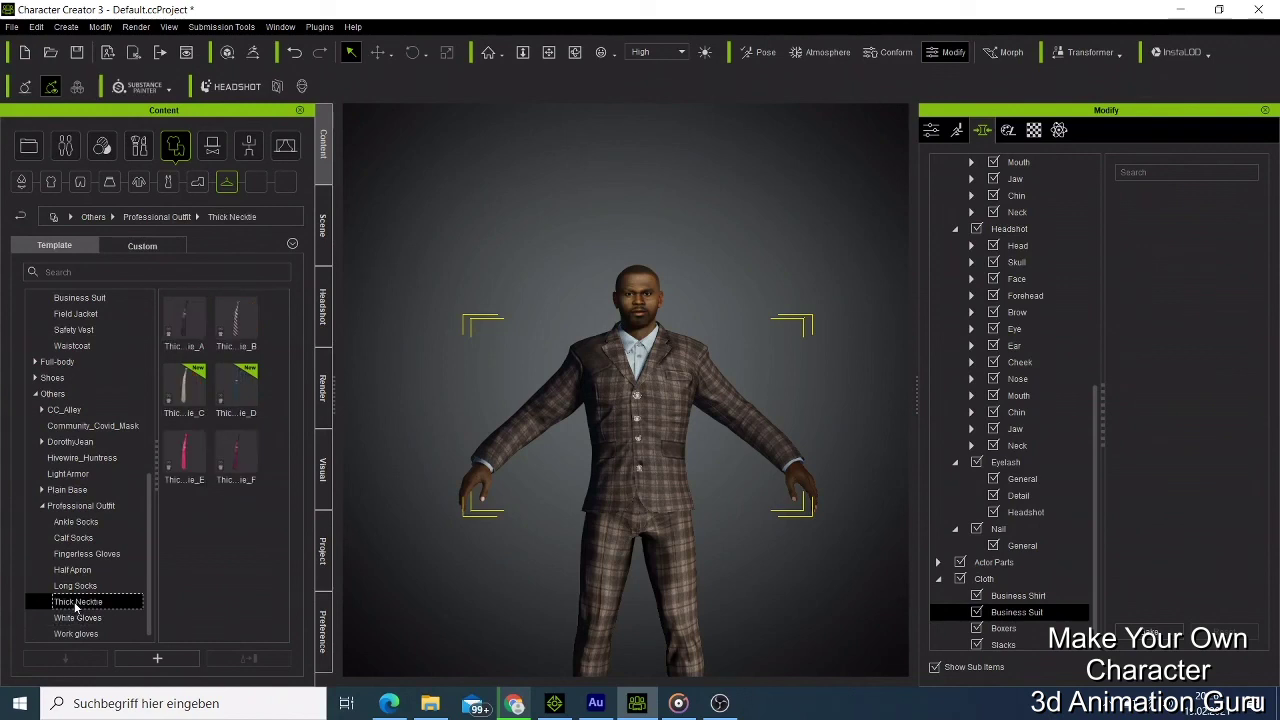
double_click(231, 452)
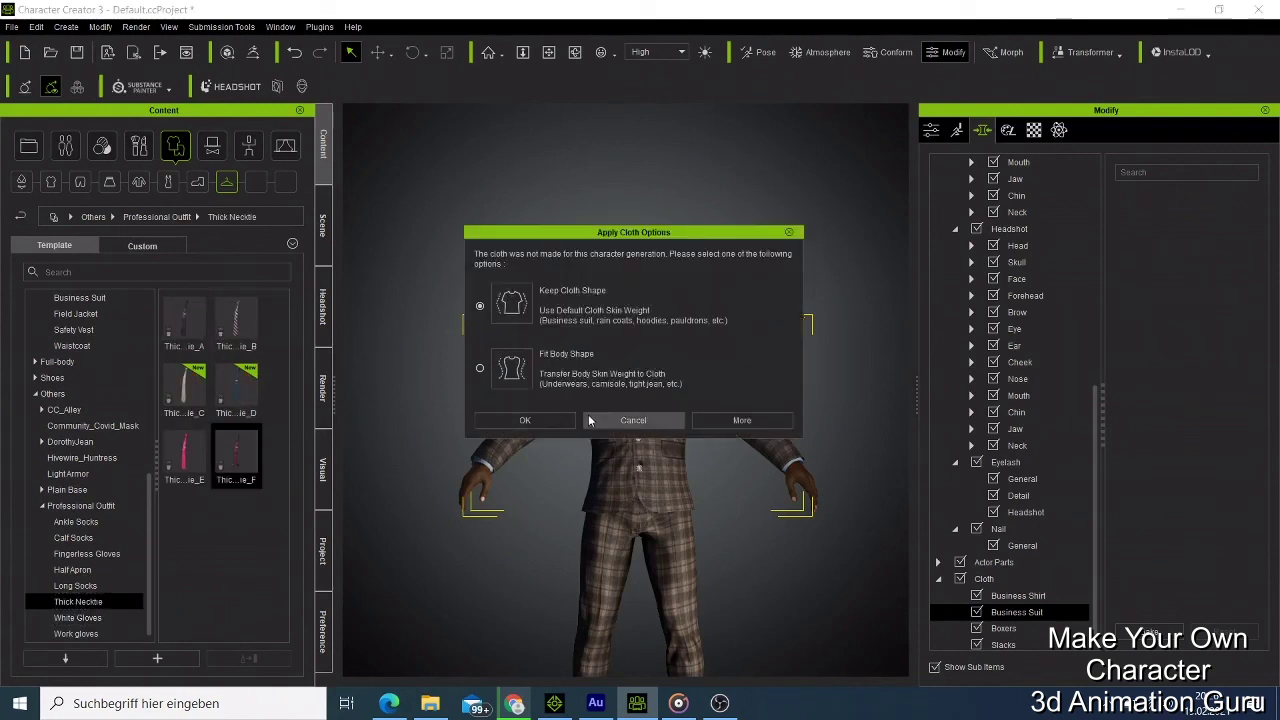
left_click(527, 421)
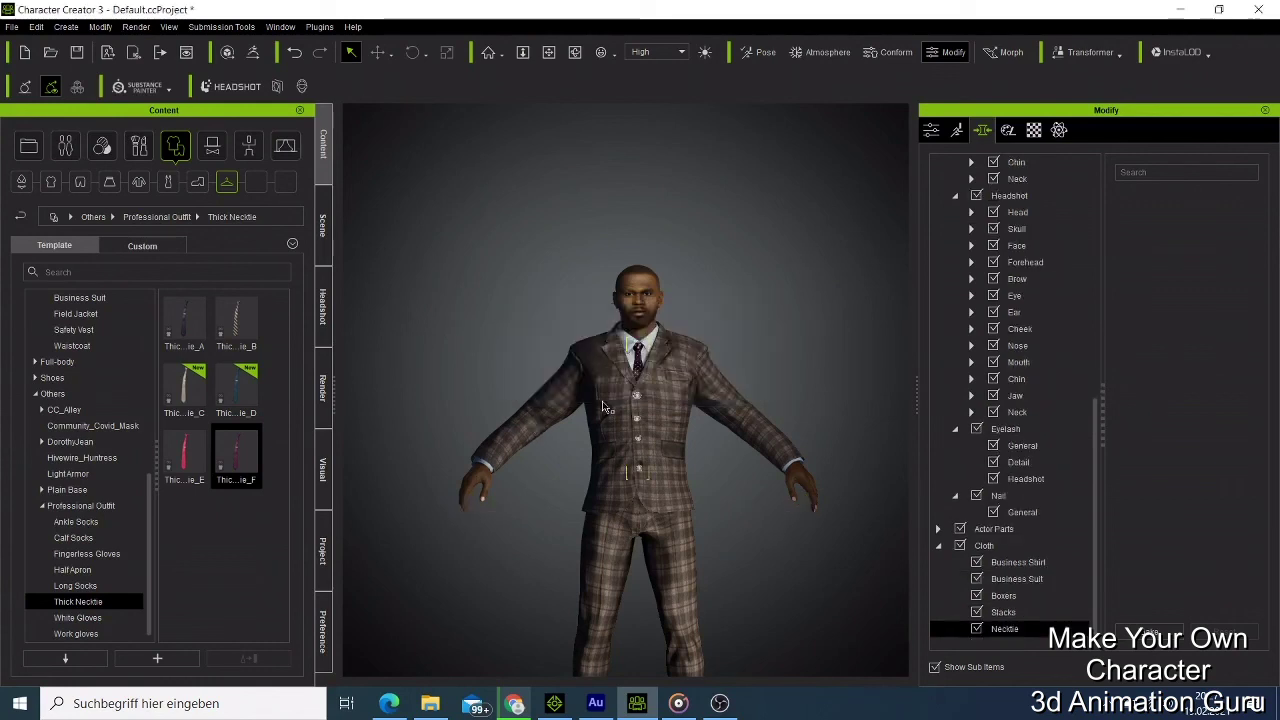
scroll(600, 408, "up", 2)
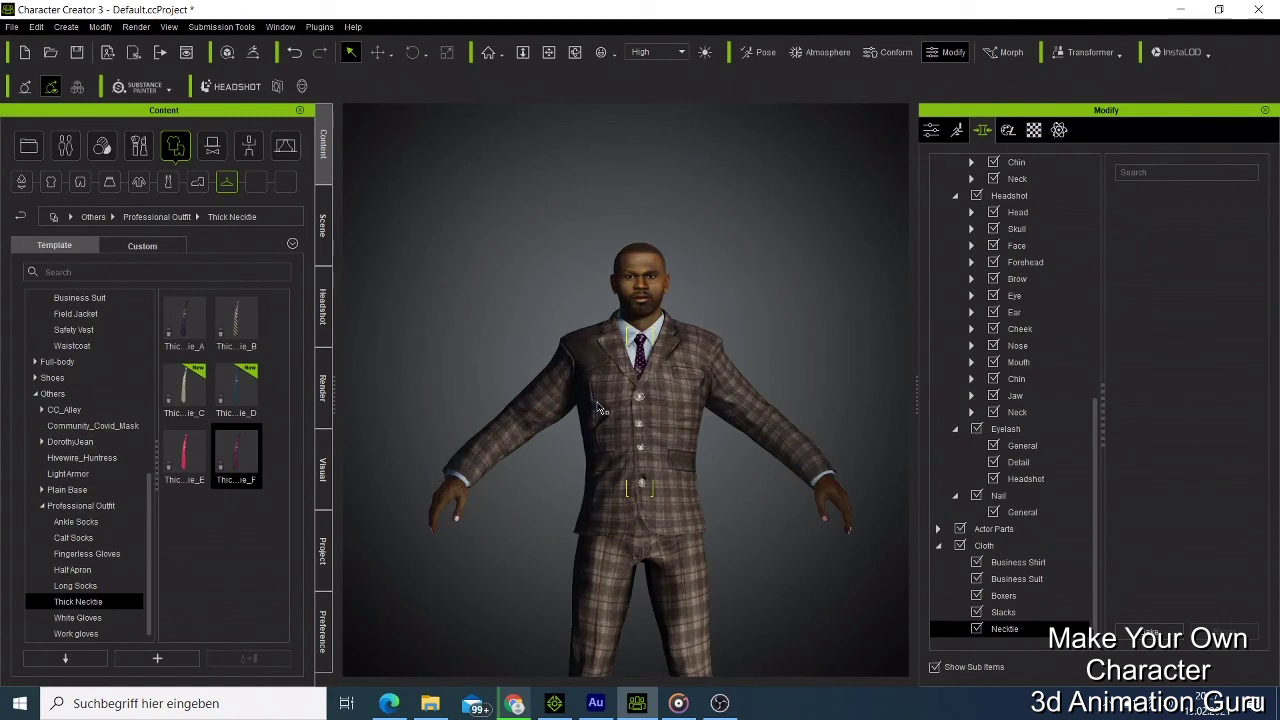